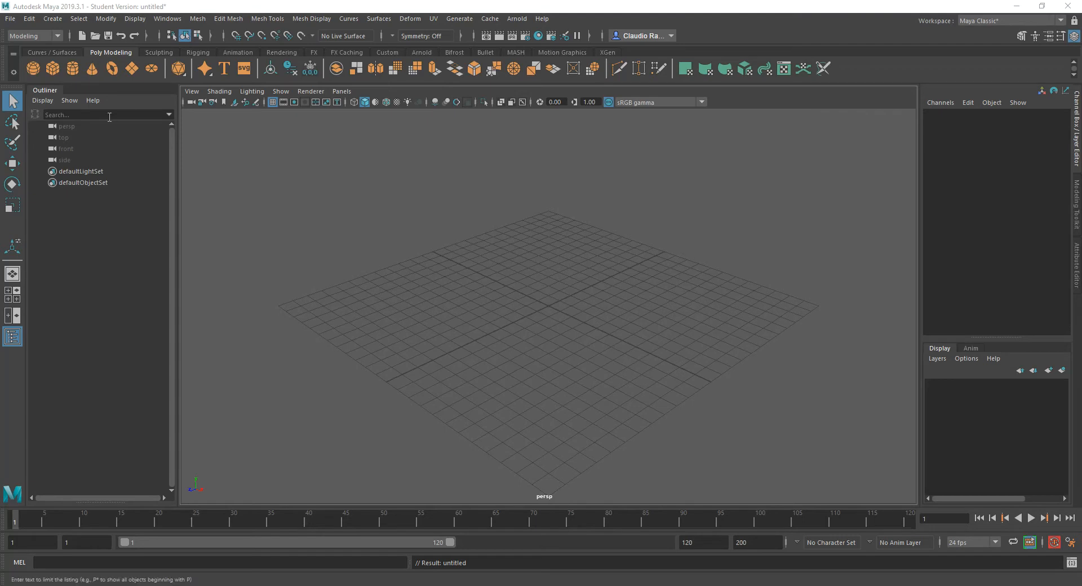
Step: Create a polygon cube and set its width, height and depth to 6
click(53, 67)
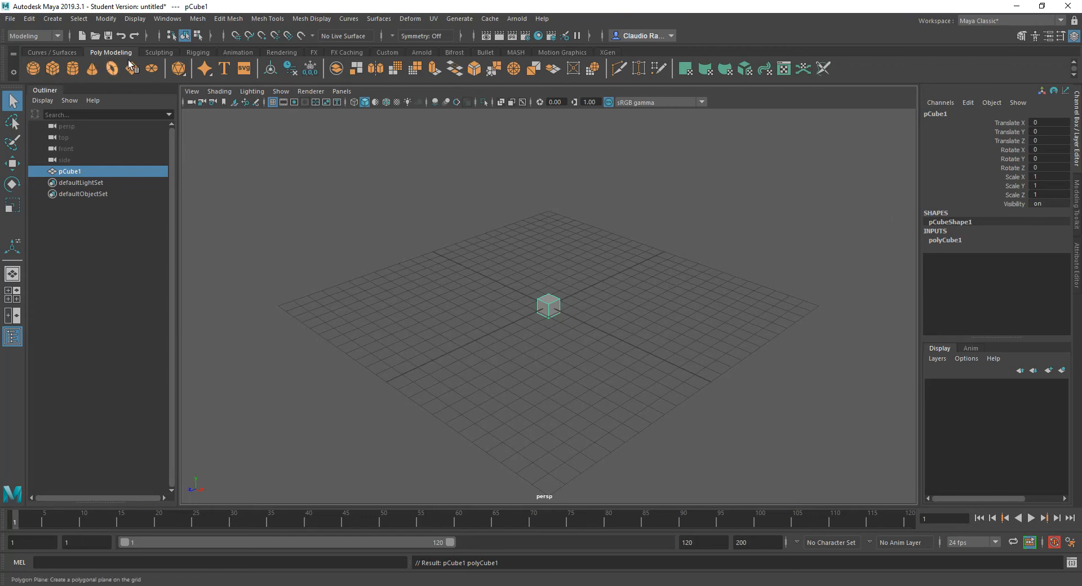
click(952, 240)
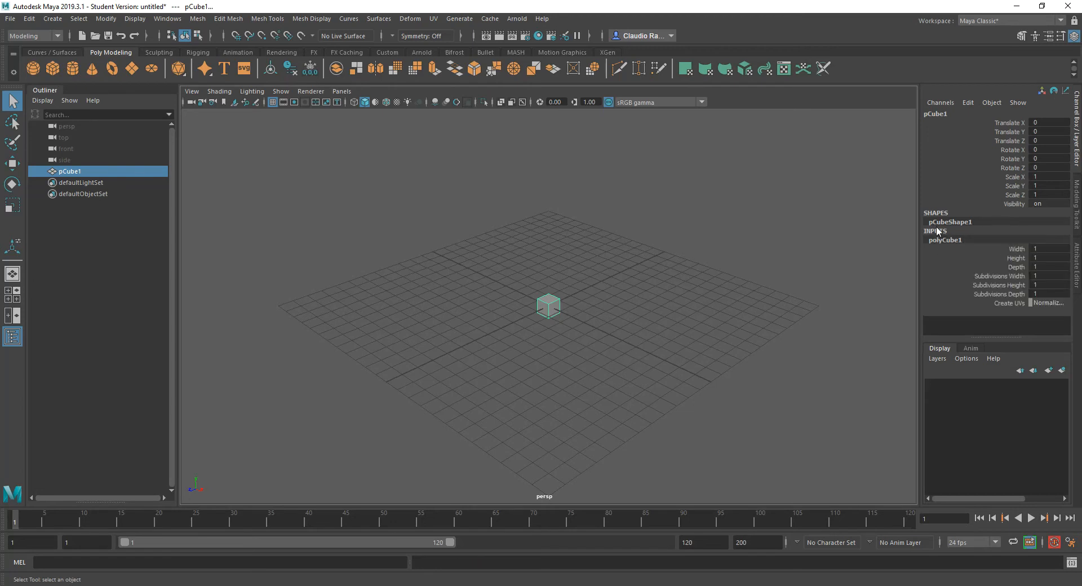
click(1047, 250)
text(6)
key(Tab)
text(6)
key(Tab)
text(6)
key(Return)
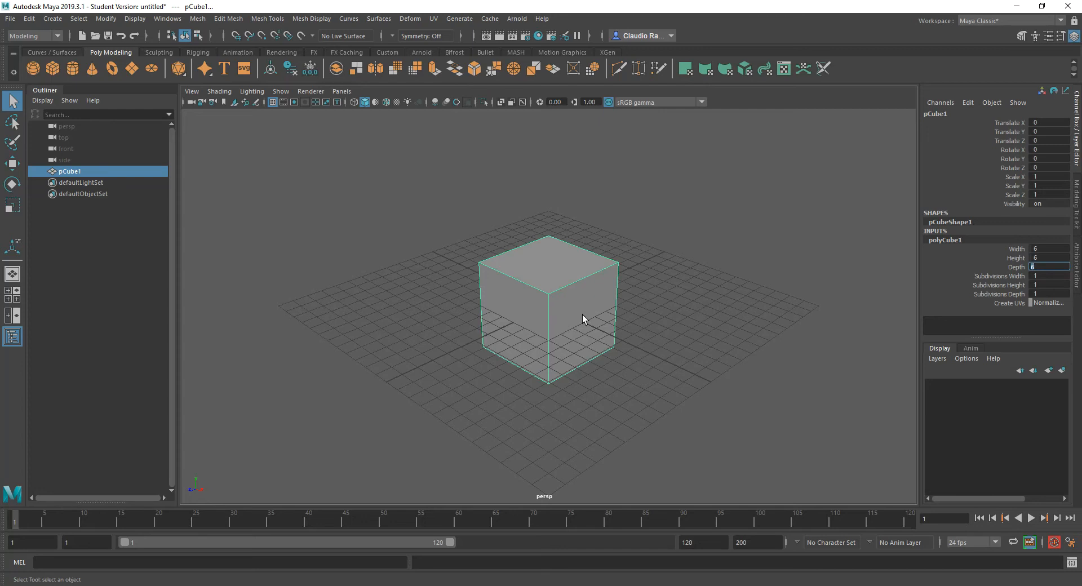
Step: Select the cube's side face facing positive X in face mode and hide the viewport grid
right_drag(572, 300, 572, 316)
click(563, 261)
click(520, 319)
click(594, 310)
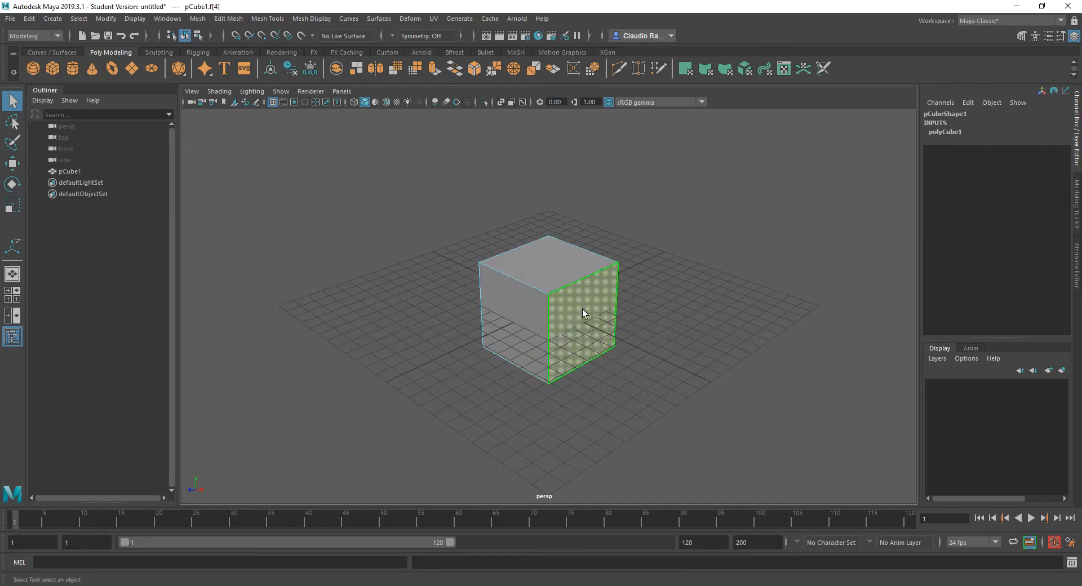
click(273, 102)
key(ctrl+e)
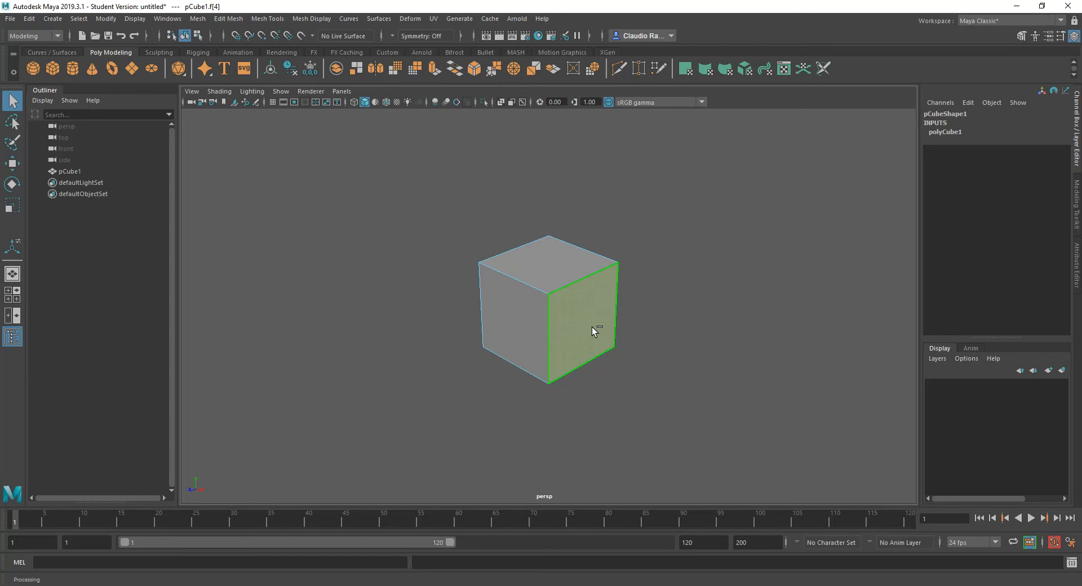
Step: Show the Modeling Toolkit and look through the face and mesh-editing commands for Extrude
shift+right_click(592, 327)
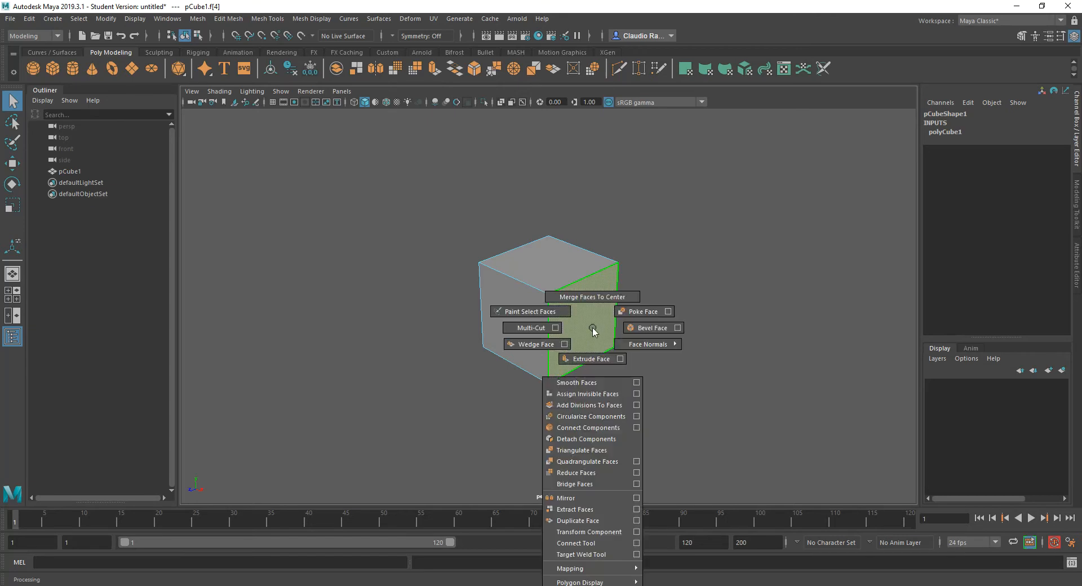
mouse_move(593, 332)
shift+right_down()
mouse_move(593, 361)
mouse_move(614, 364)
mouse_move(599, 339)
mouse_move(590, 359)
mouse_move(591, 326)
shift+right_up()
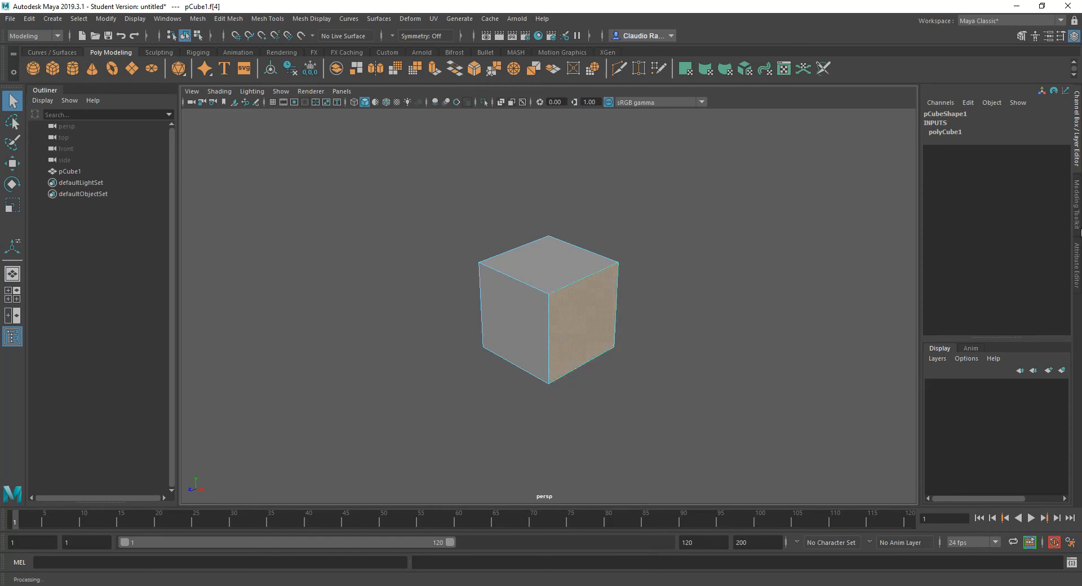
click(1077, 192)
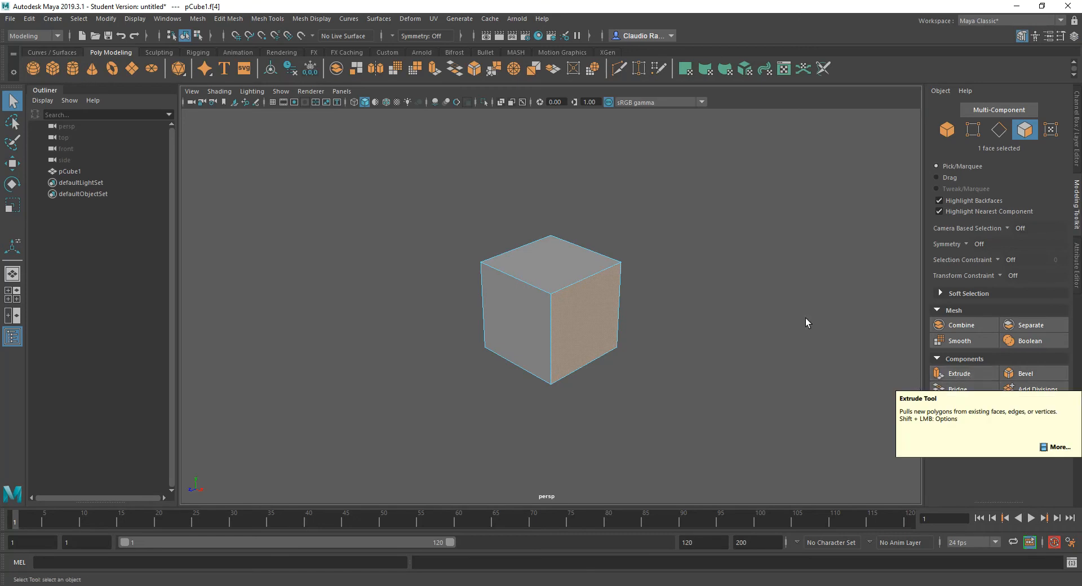
click(229, 21)
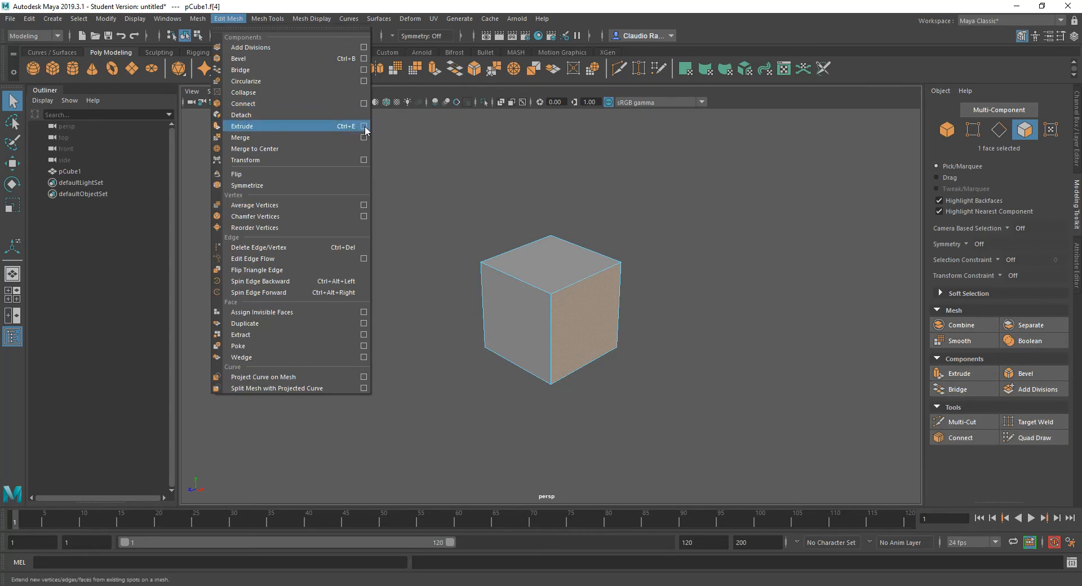
mouse_move(375, 17)
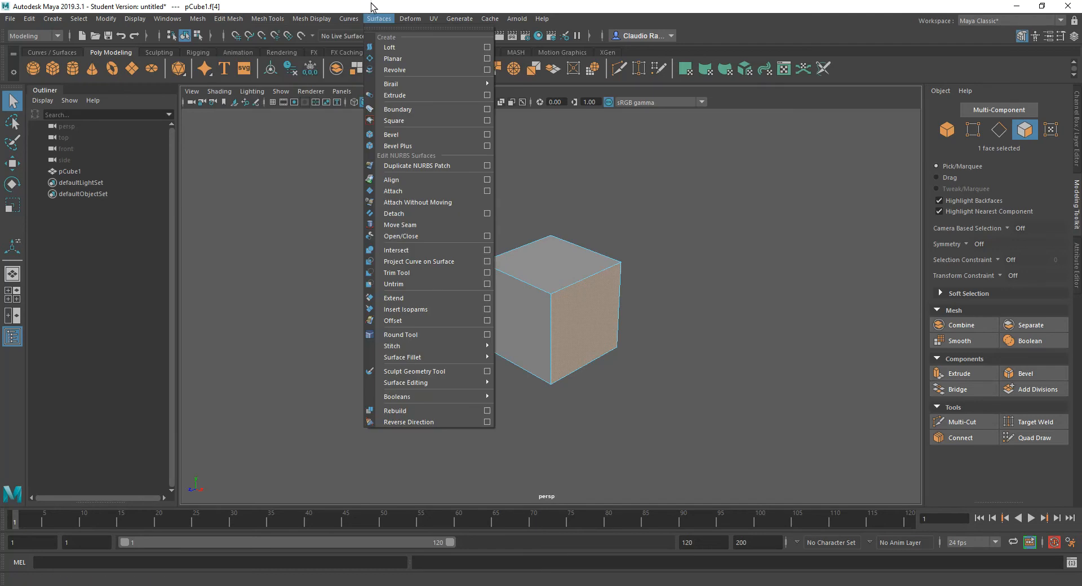
click(374, 4)
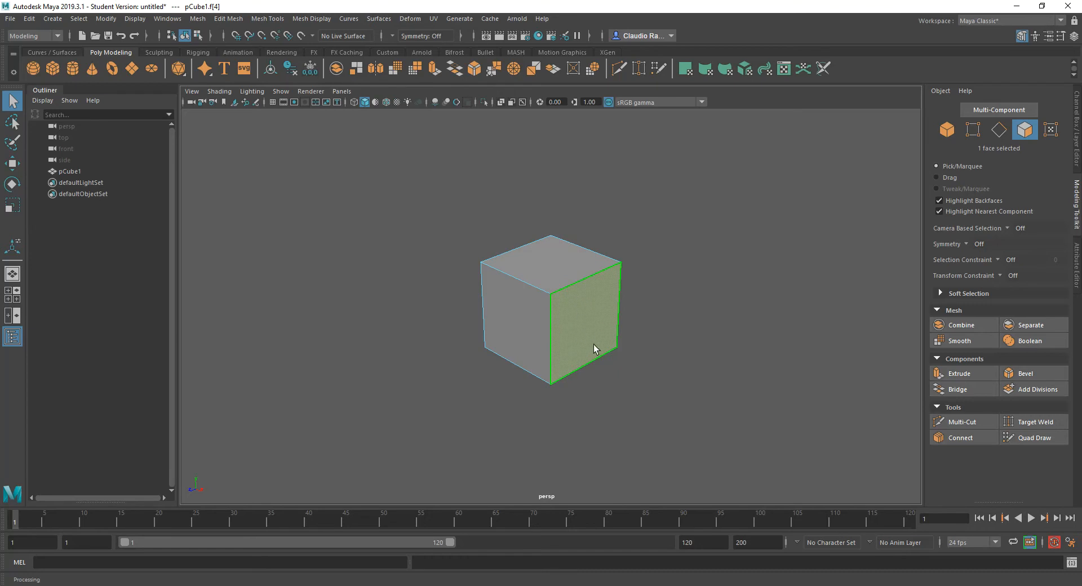
Step: Extrude the selected side face outward along X with the Move tool, to about X 8.73
key(w)
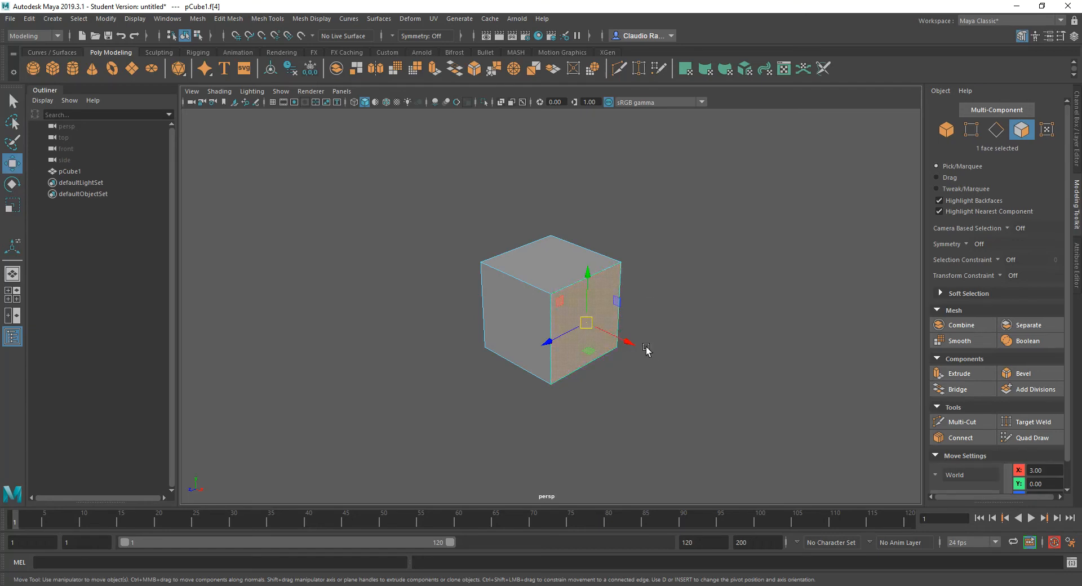
drag(609, 337, 630, 345)
key(ctrl+z)
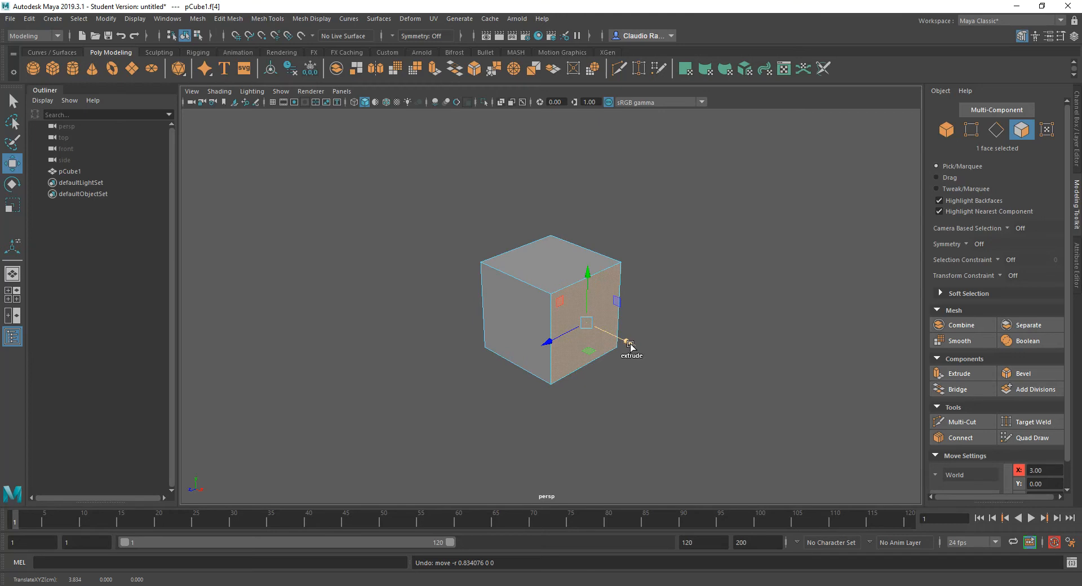
shift+drag(630, 345, 721, 378)
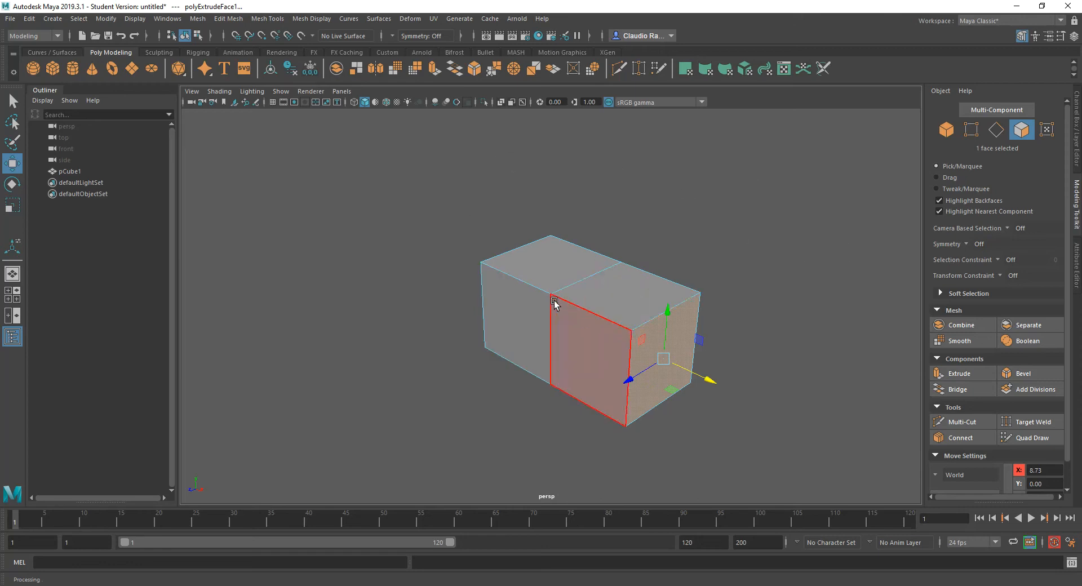
Step: Extrude the top face of the original cube section with Local Translate Z 5.5 and 4 divisions
click(555, 260)
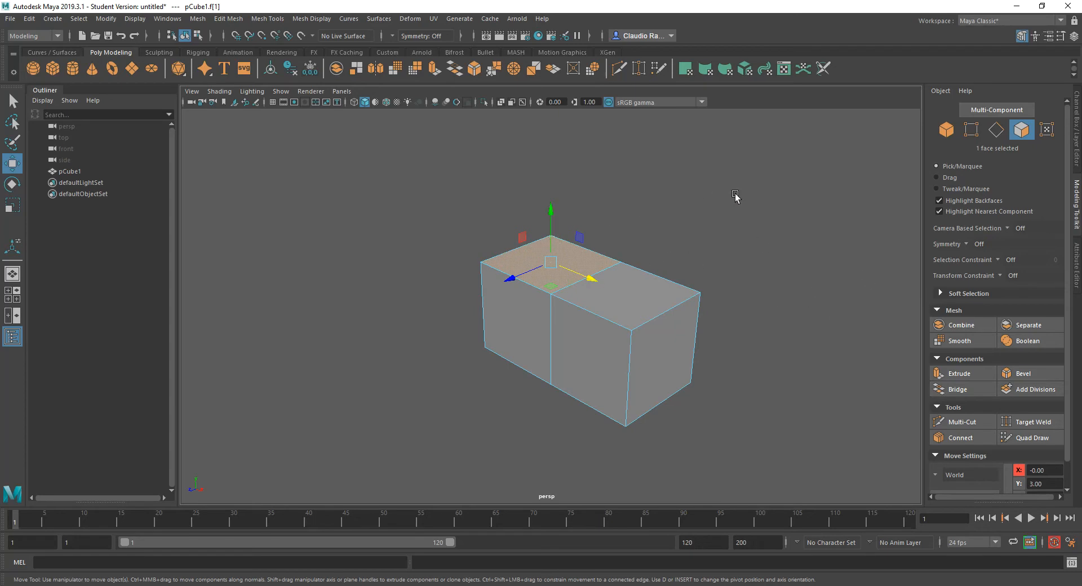
key(ctrl+e)
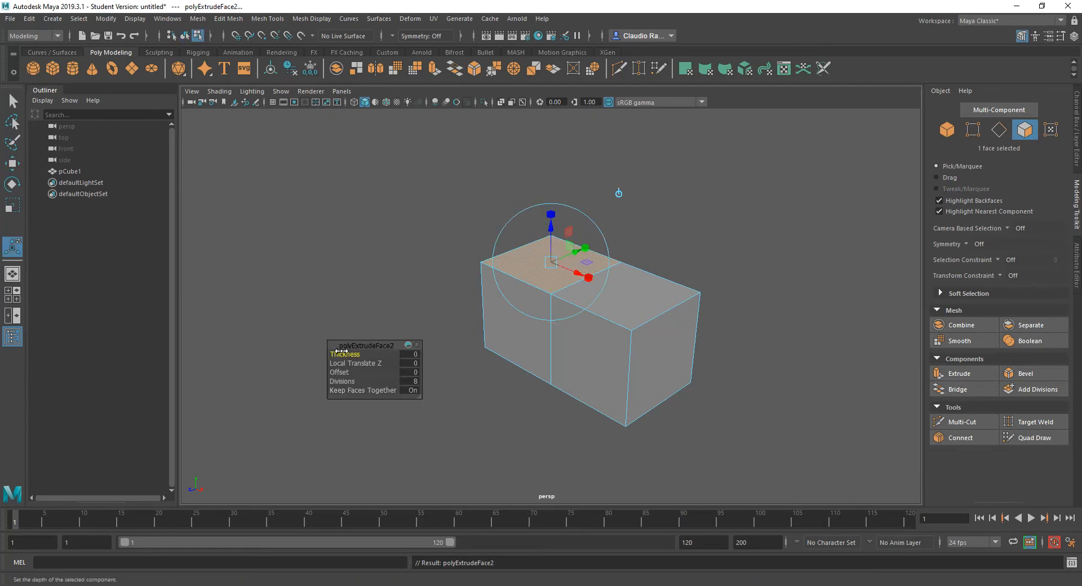
drag(373, 346, 315, 180)
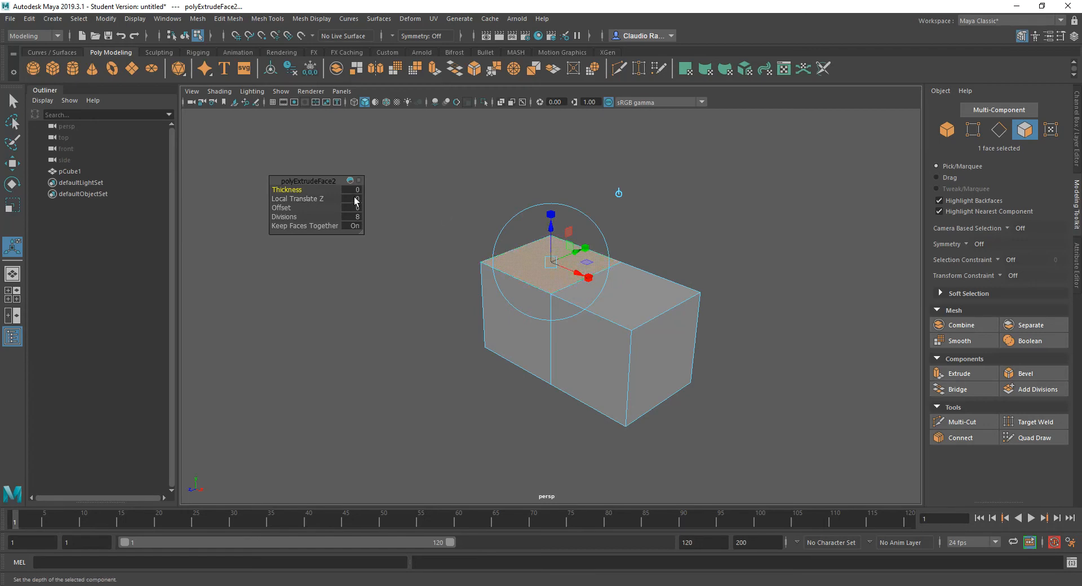
mouse_move(314, 198)
mouse_down()
mouse_move(335, 198)
mouse_move(315, 199)
mouse_up()
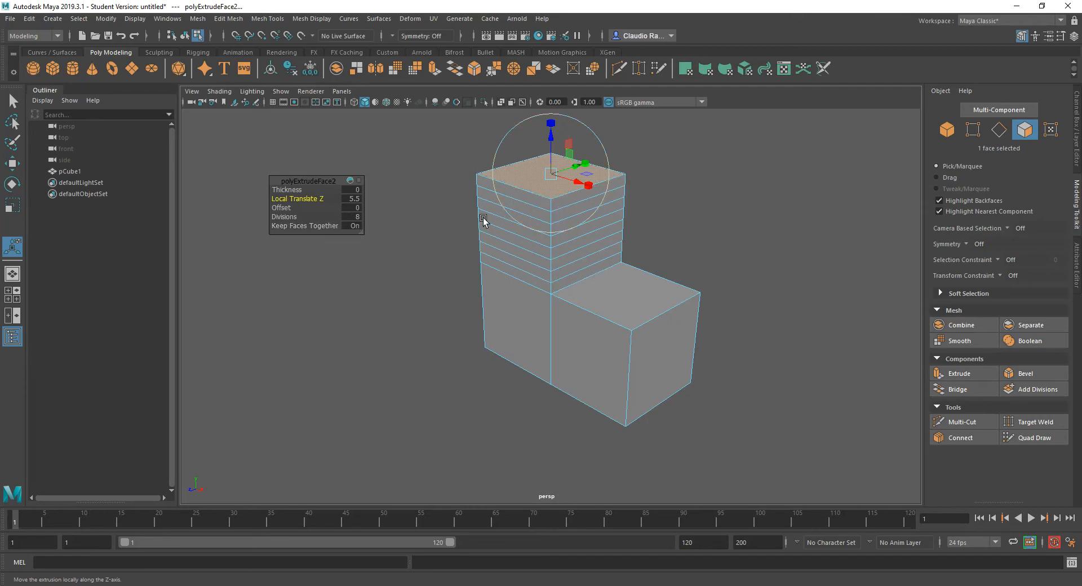
click(295, 218)
middle_drag(295, 217, 269, 213)
Step: Set the top extrusion's thickness to 2 and its offset to 1.9 so it tapers upward
drag(297, 189, 359, 198)
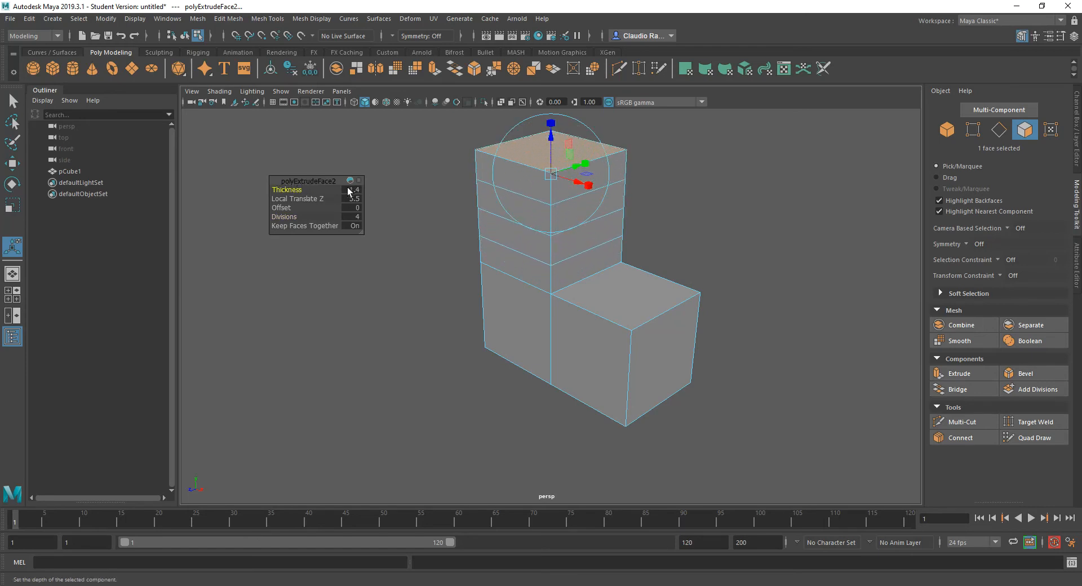
click(355, 190)
text(2)
key(Tab)
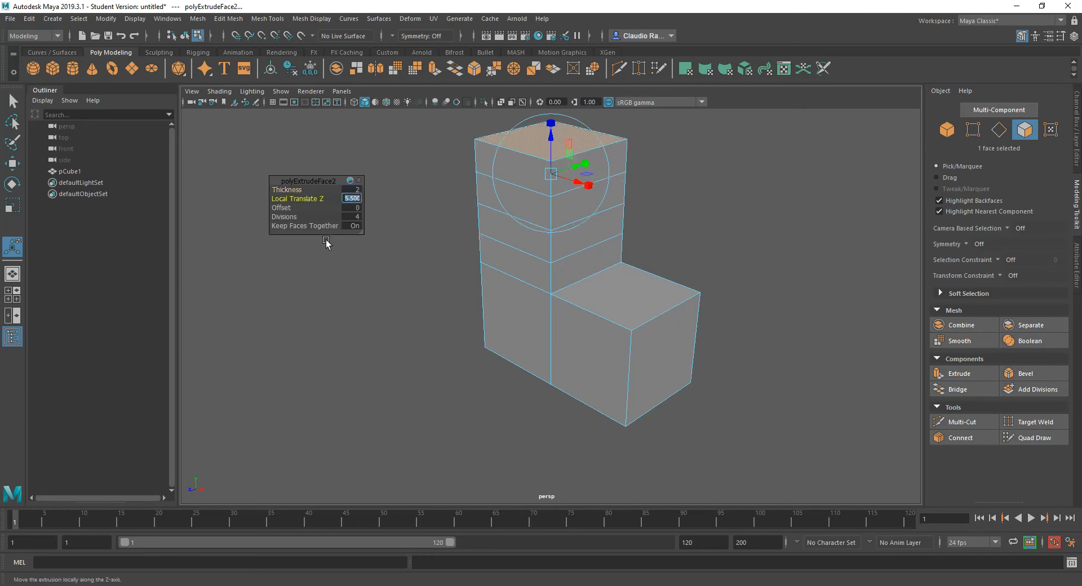
mouse_move(280, 208)
mouse_down()
mouse_move(293, 209)
mouse_move(269, 210)
mouse_move(291, 214)
mouse_up()
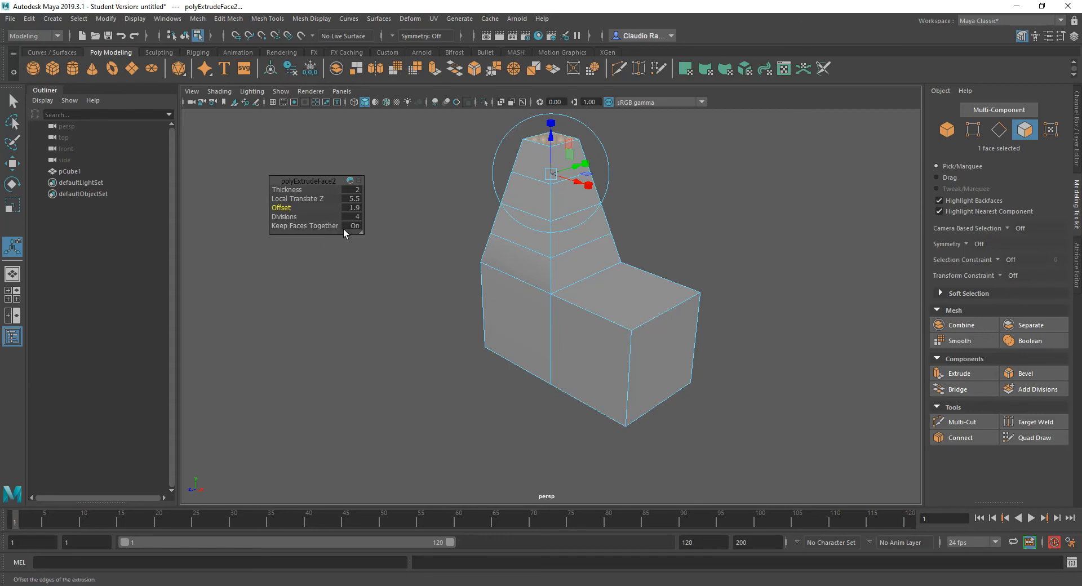
Step: Select the top and end faces of the extended block and apply Extrude to both
click(506, 327)
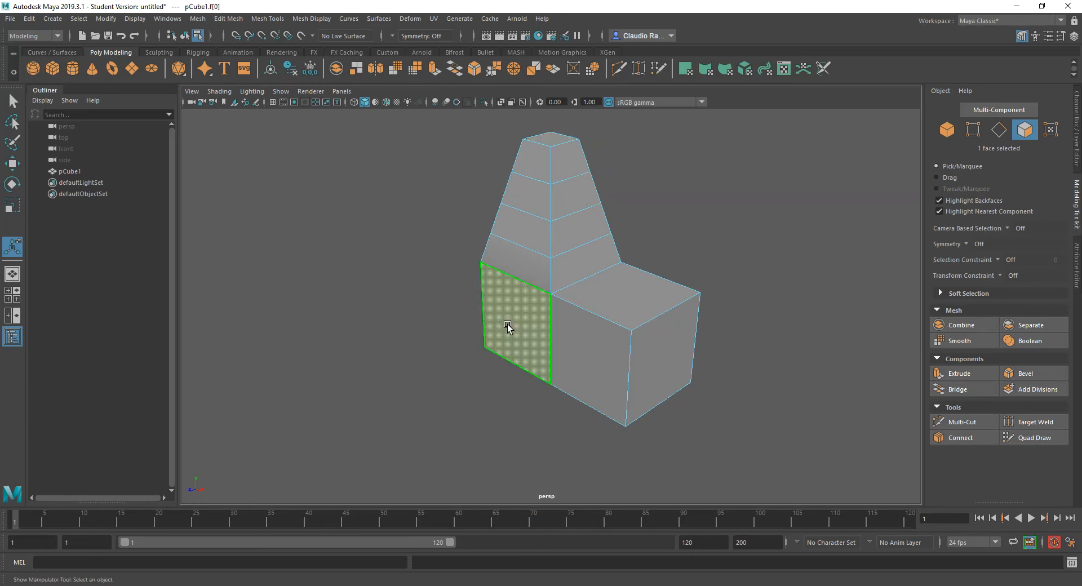
shift+click(598, 359)
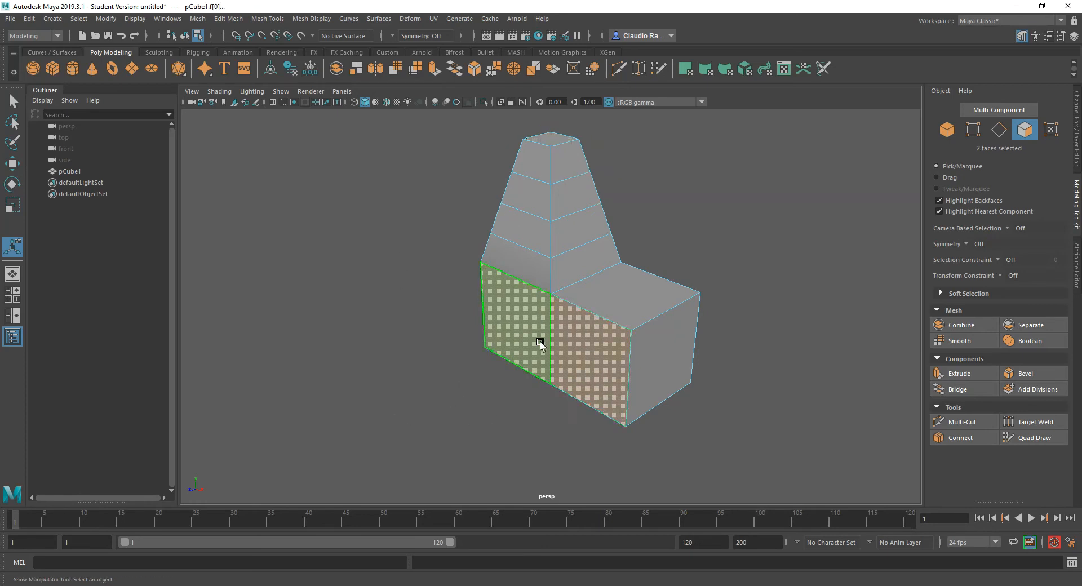
click(641, 295)
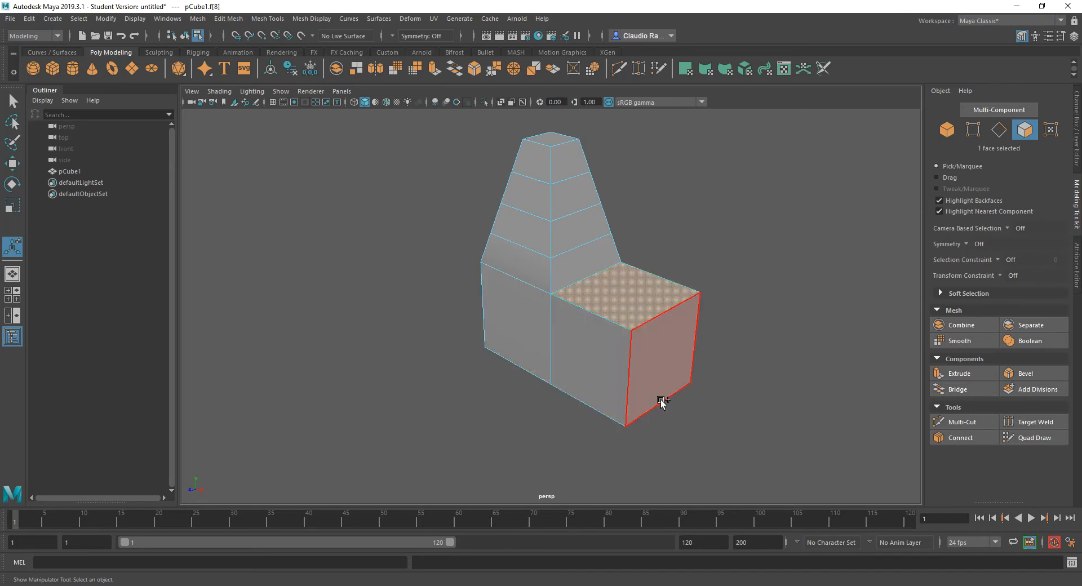
shift+click(661, 372)
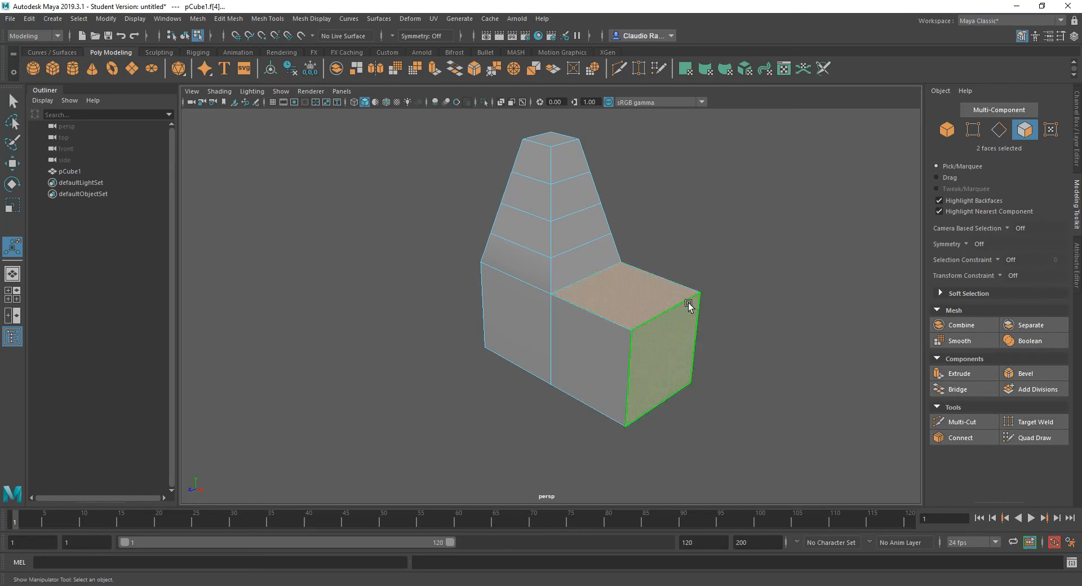
click(223, 20)
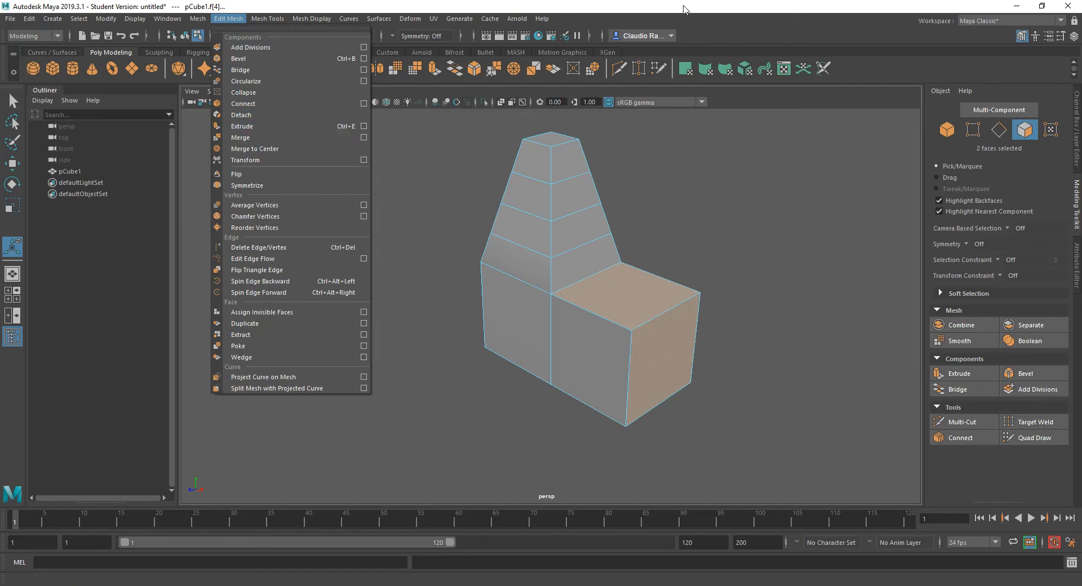
click(230, 13)
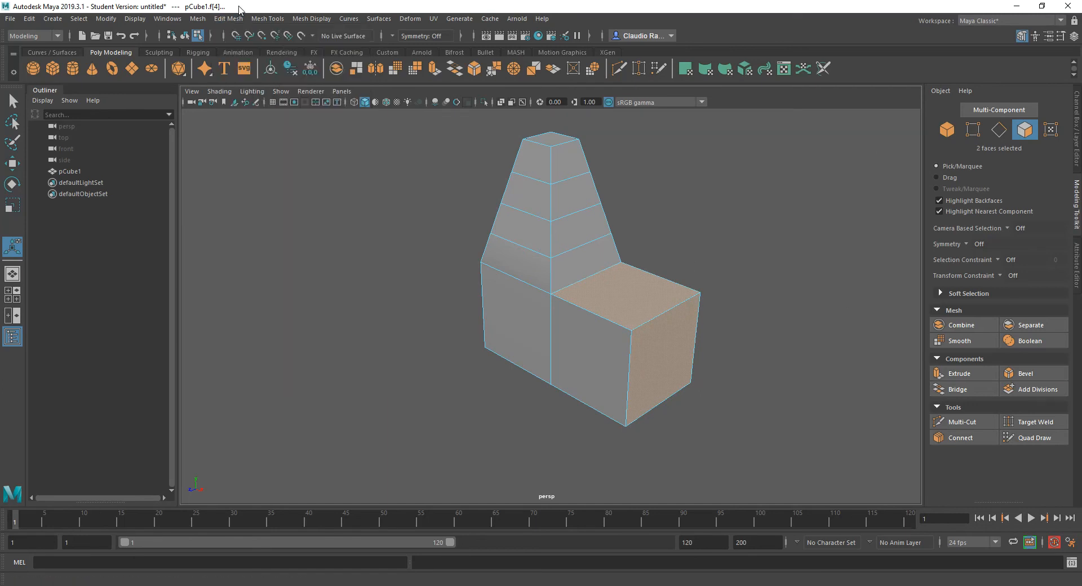
click(967, 373)
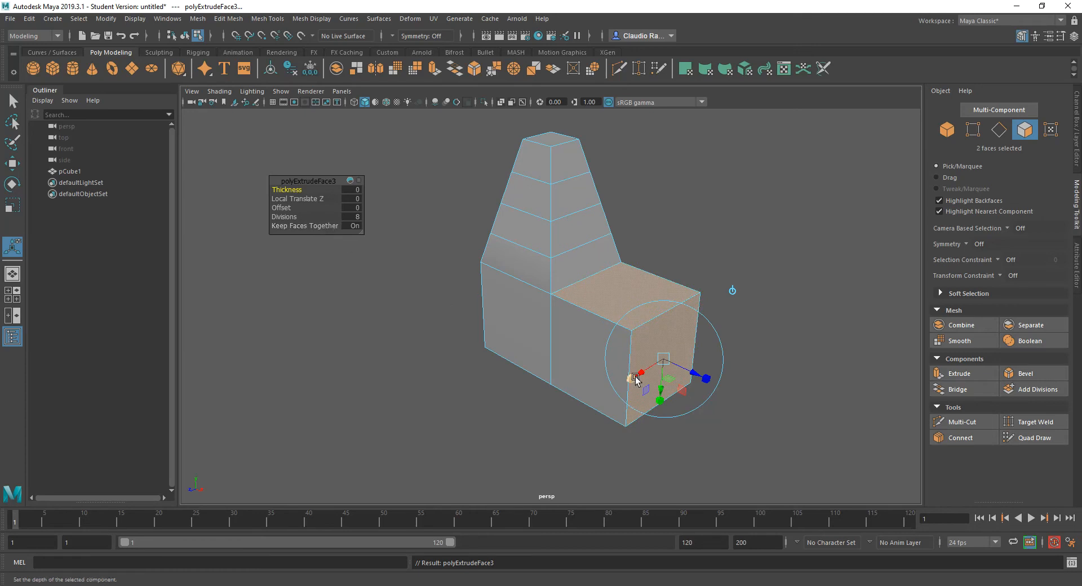
Step: Try pulling the two extruded faces out together to Local Translate Z 3.689 with 1 division, and undo both changes
drag(692, 375, 752, 397)
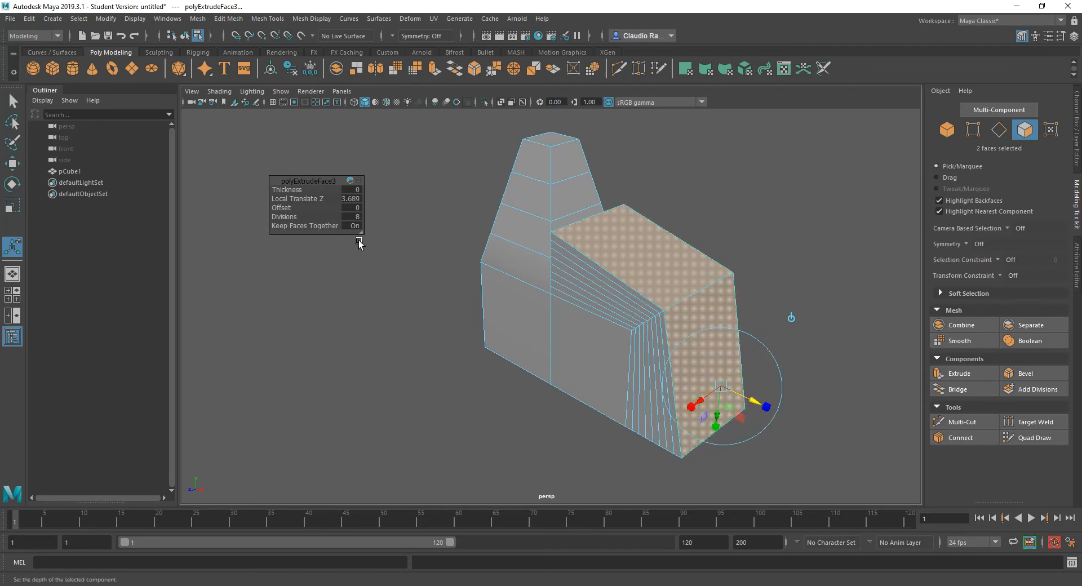
drag(357, 218, 231, 219)
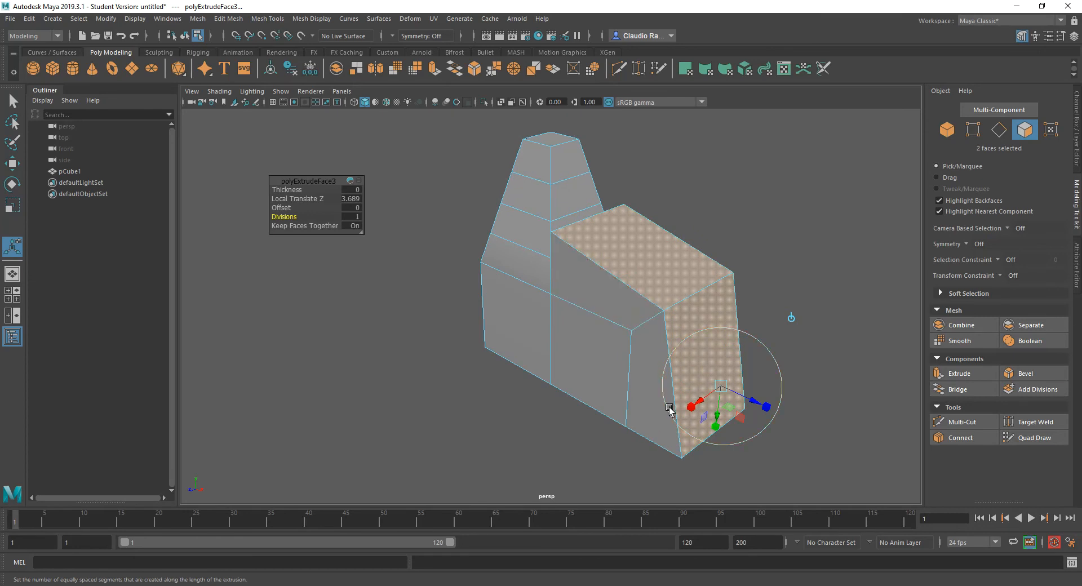
key(ctrl+z)
key(ctrl+z)
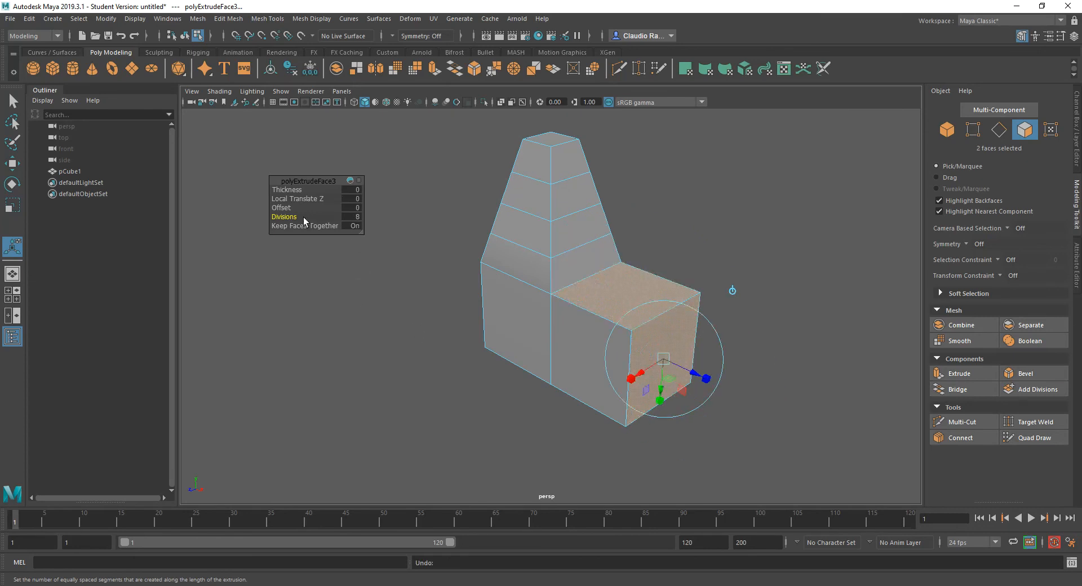
Step: Set the two-face extrusion's divisions to 1, and try scaling the faces inward before undoing that scaling
drag(290, 217, 191, 222)
mouse_move(664, 358)
mouse_down()
mouse_move(693, 357)
mouse_move(648, 367)
mouse_move(679, 369)
mouse_up()
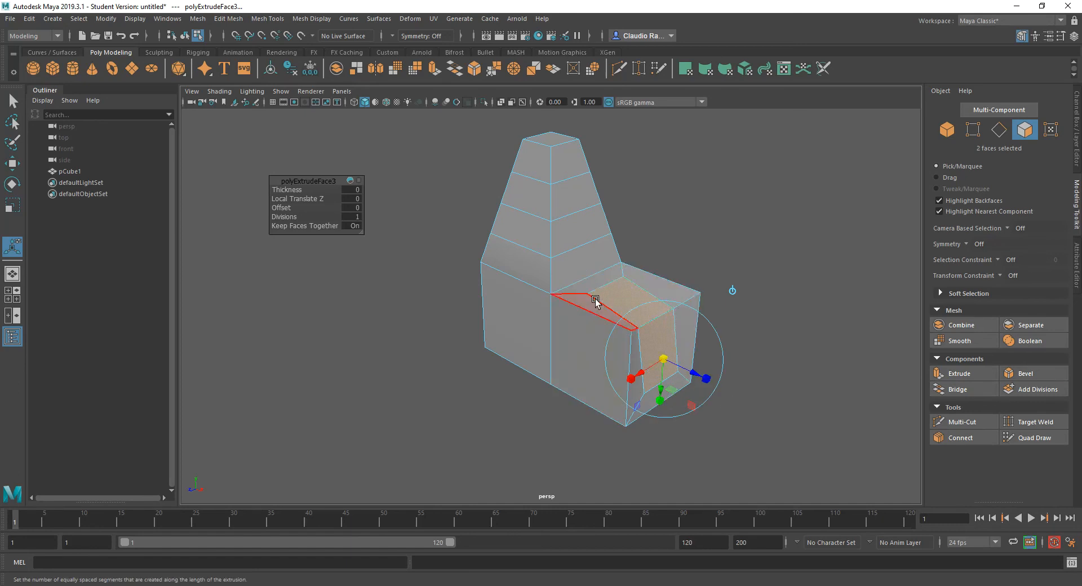
key(ctrl+z)
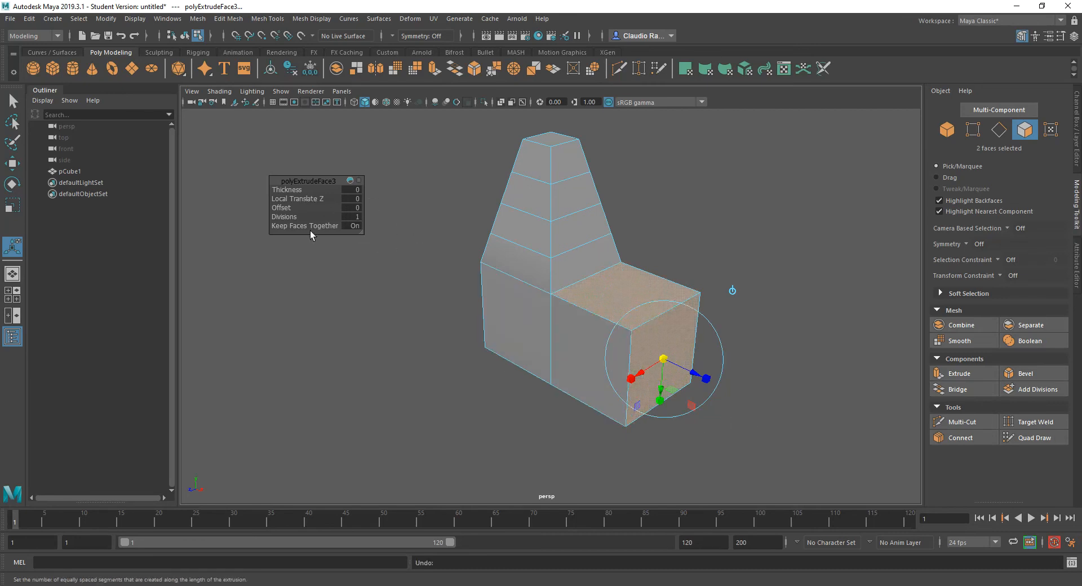
Step: Turn off Keep Faces Together for the two-face extrusion and set its thickness to 6.9
click(355, 226)
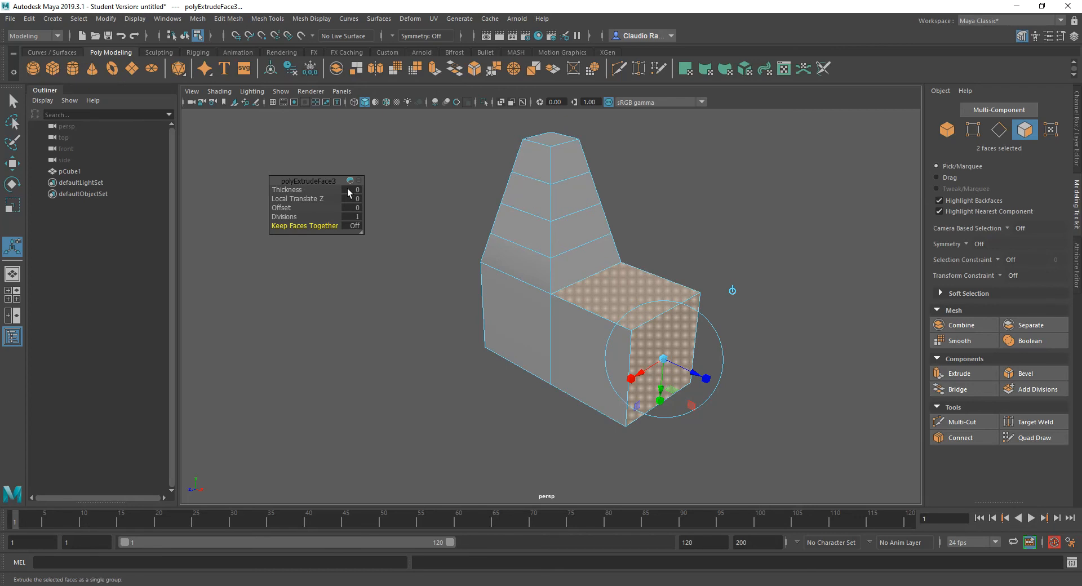
drag(291, 191, 359, 206)
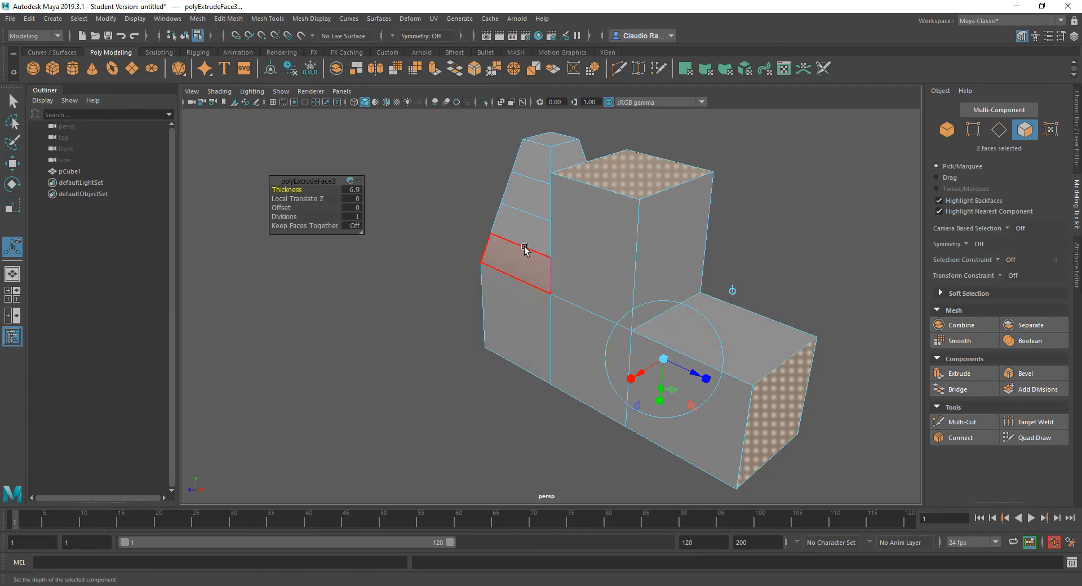
Step: Set the two-face extrusion's thickness to 2.9, and delete the whole extruded cube in object mode
drag(296, 190, 273, 190)
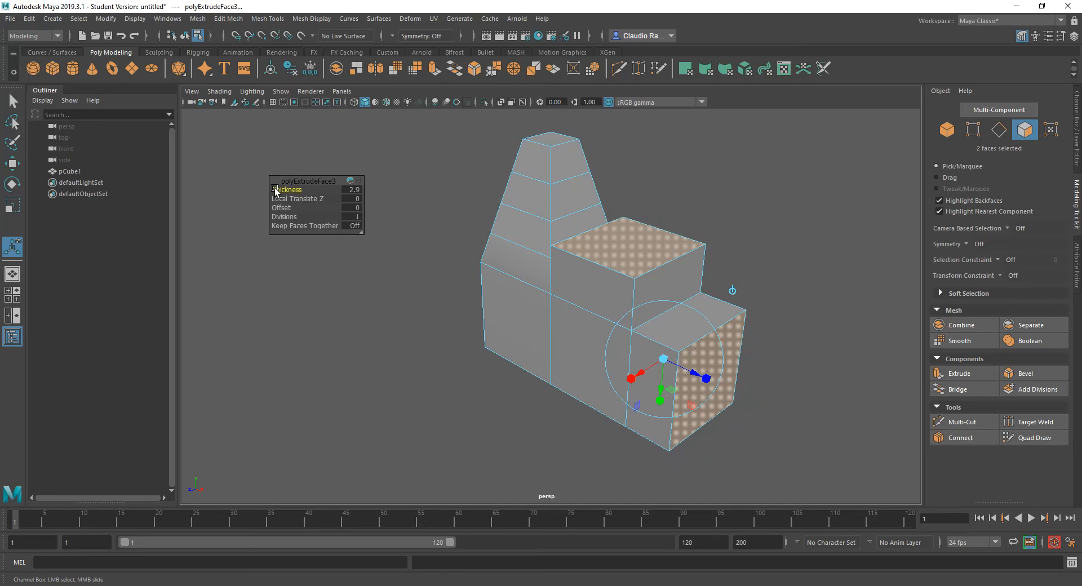
click(11, 101)
click(572, 319)
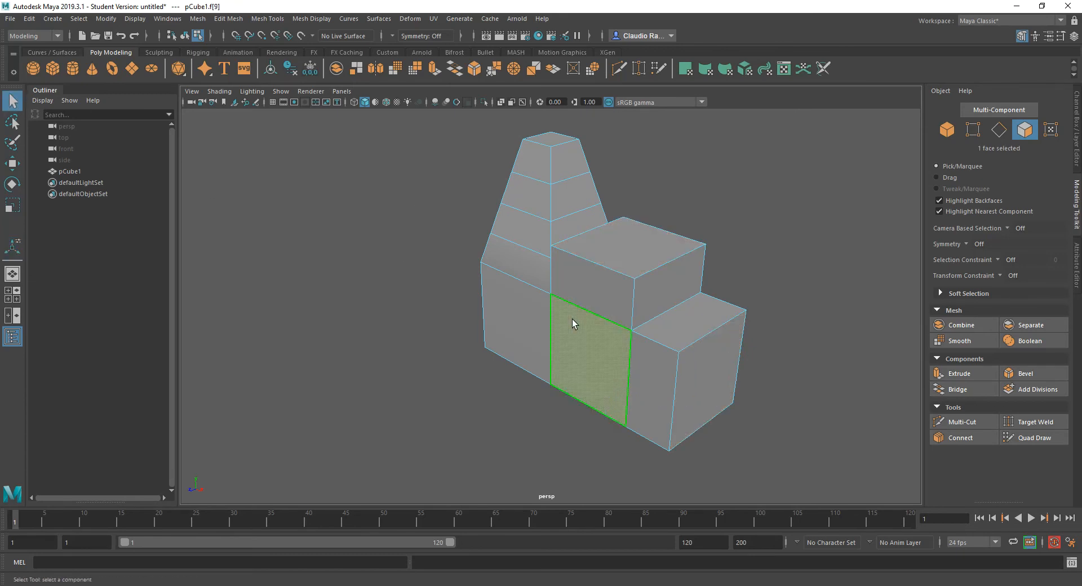
right_drag(570, 339, 624, 268)
key(Delete)
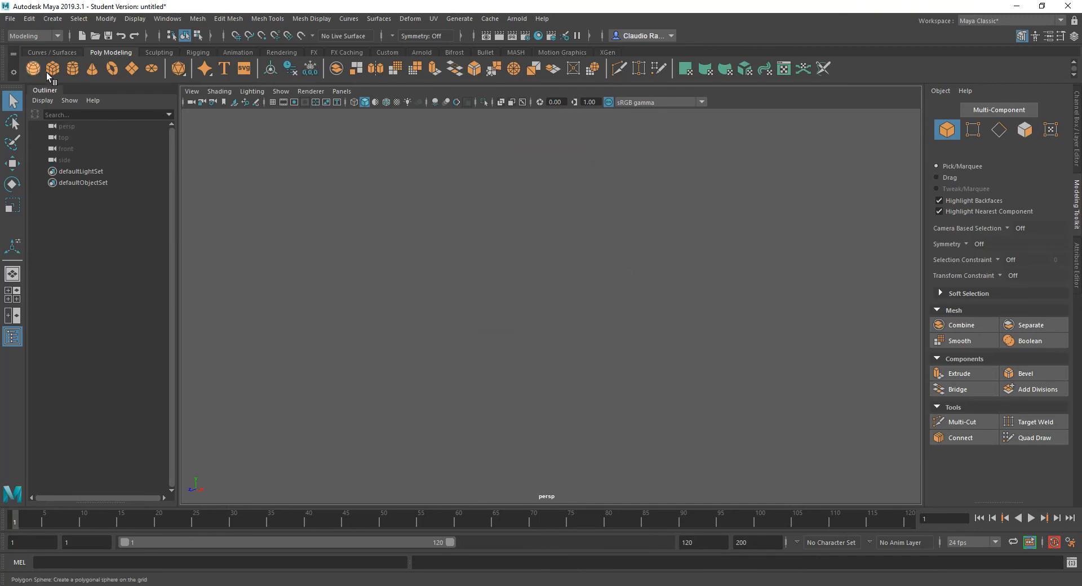
Step: Create a polygon cylinder and set its radius to 4 and height to 4
click(72, 68)
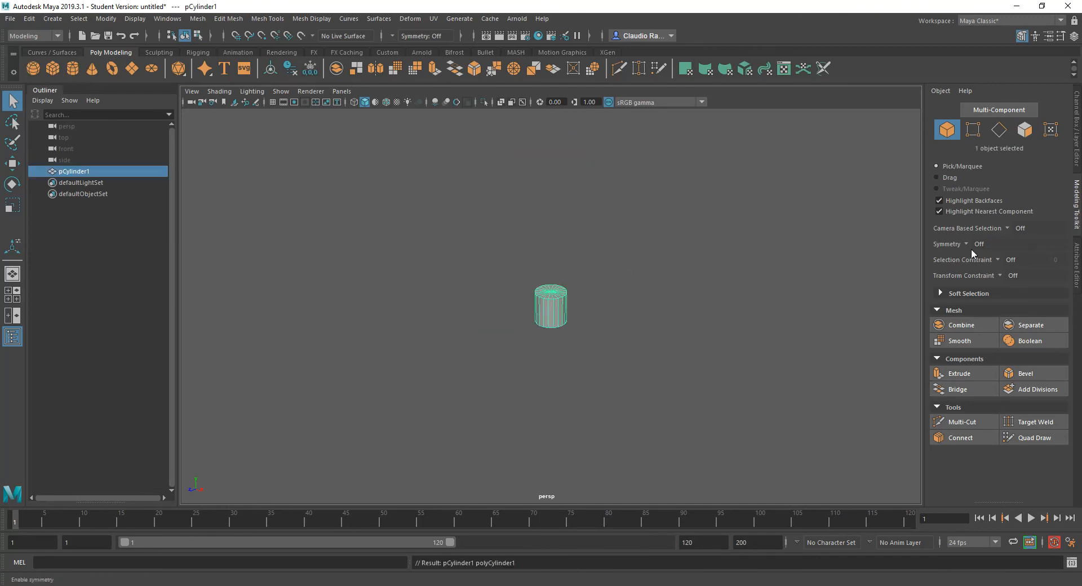
click(1077, 119)
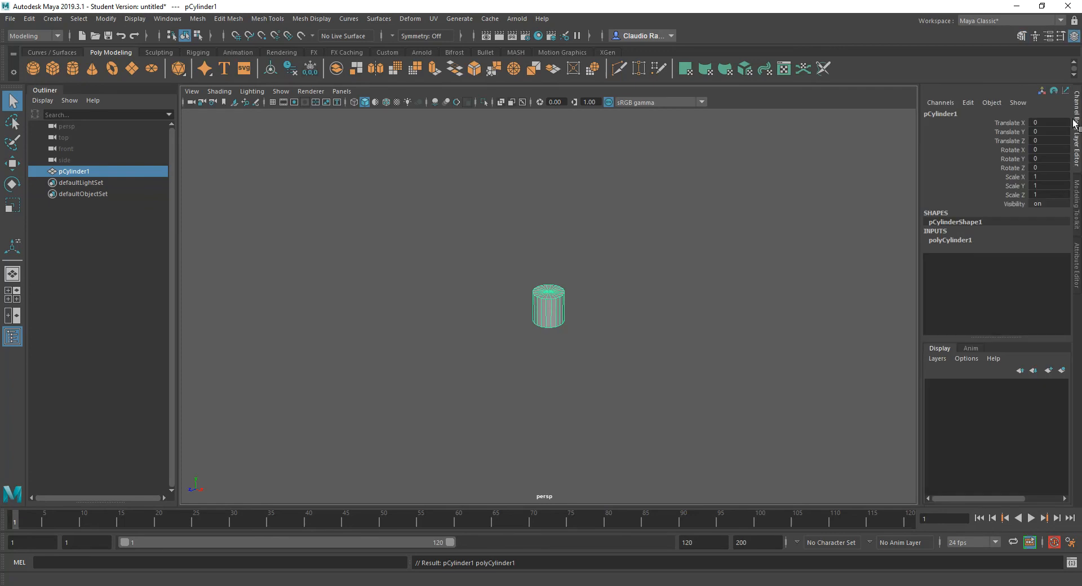
click(951, 240)
double_click(1048, 249)
text(4)
key(Return)
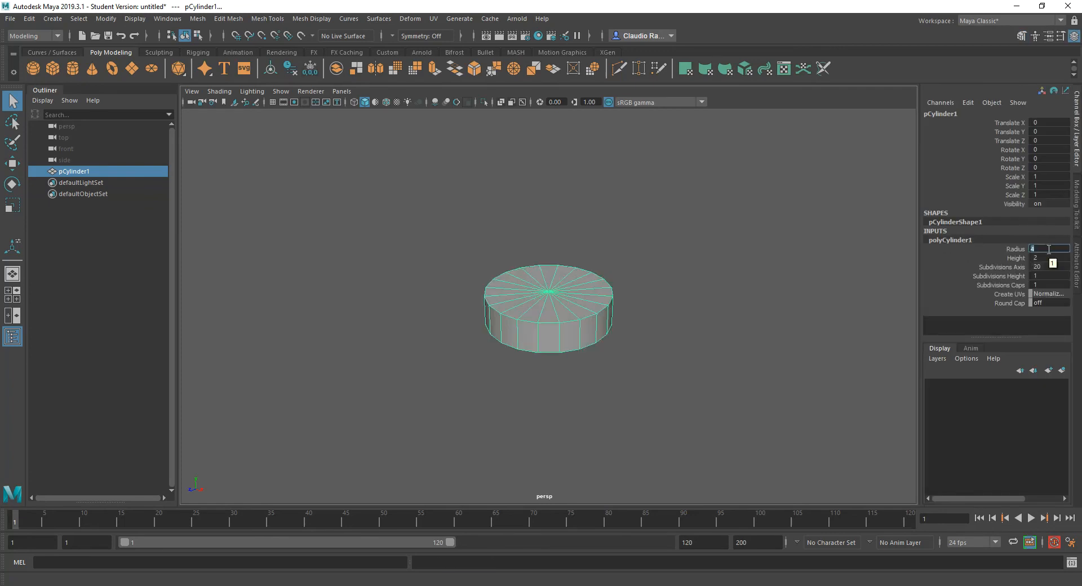
double_click(1041, 258)
text(4)
key(Return)
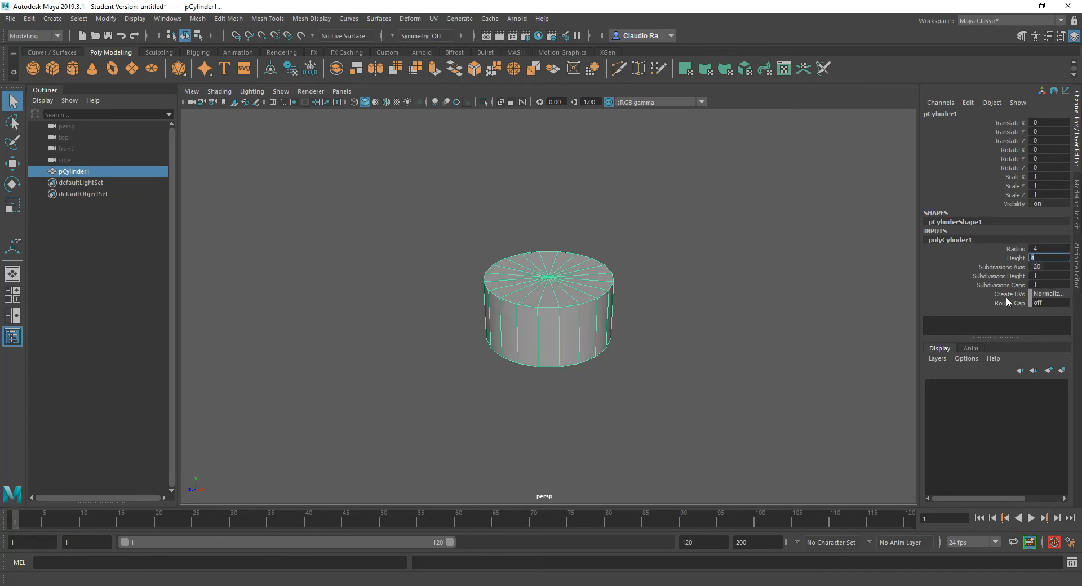
Step: Set the cylinder's axis subdivisions to 8 after trying 4
double_click(1047, 268)
text(4)
key(Return)
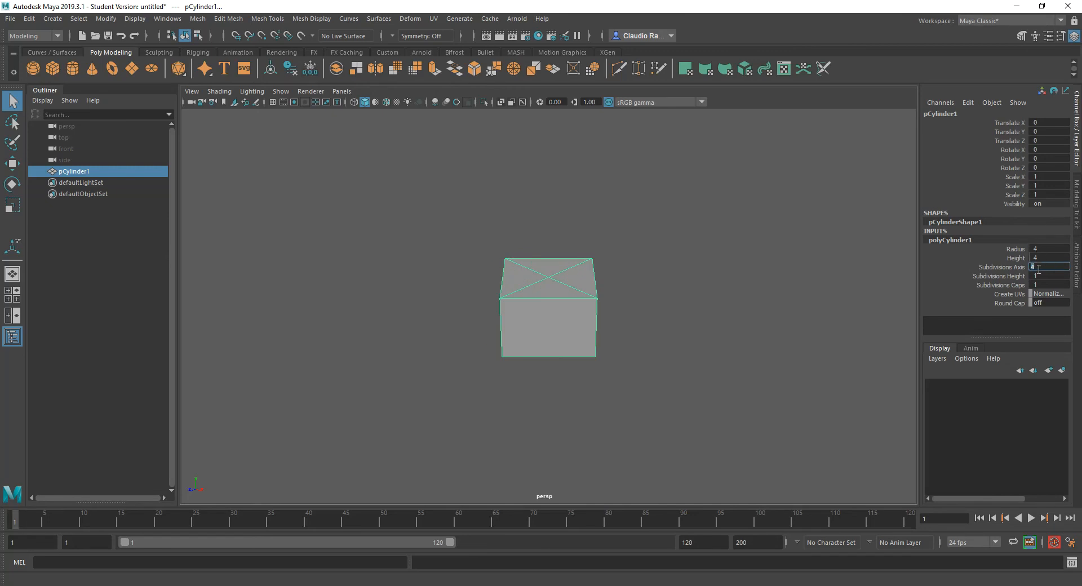
text(8)
key(Return)
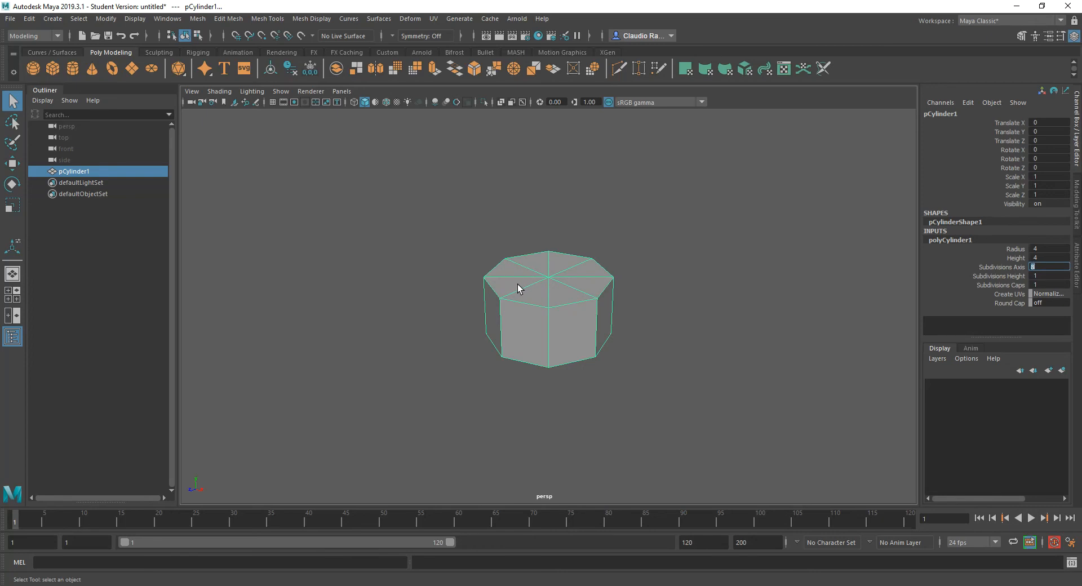
Step: Select all the triangular faces of the cylinder's top cap and delete them
right_drag(519, 288, 534, 319)
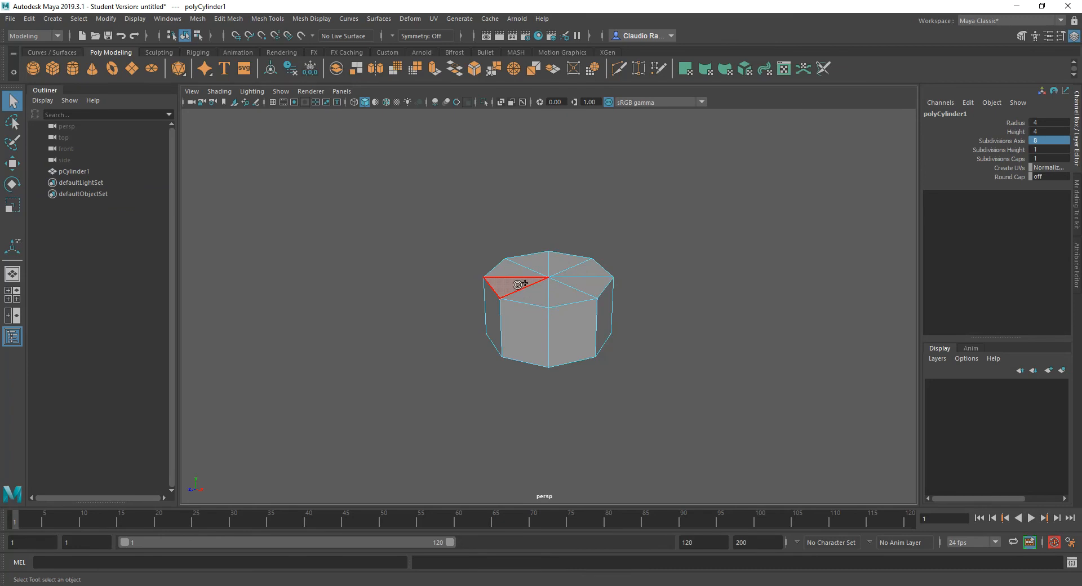
mouse_move(520, 281)
mouse_down()
mouse_move(582, 275)
mouse_move(527, 291)
mouse_up()
key(Delete)
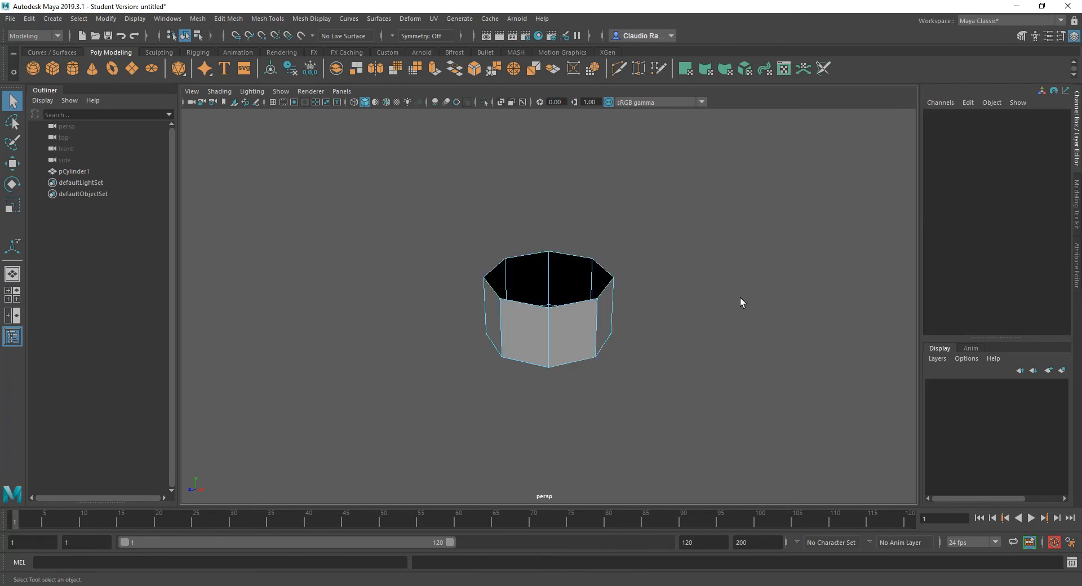
Step: Select a single edge on the cylinder's open rim and apply Extrude to it
alt+drag(595, 282, 608, 313)
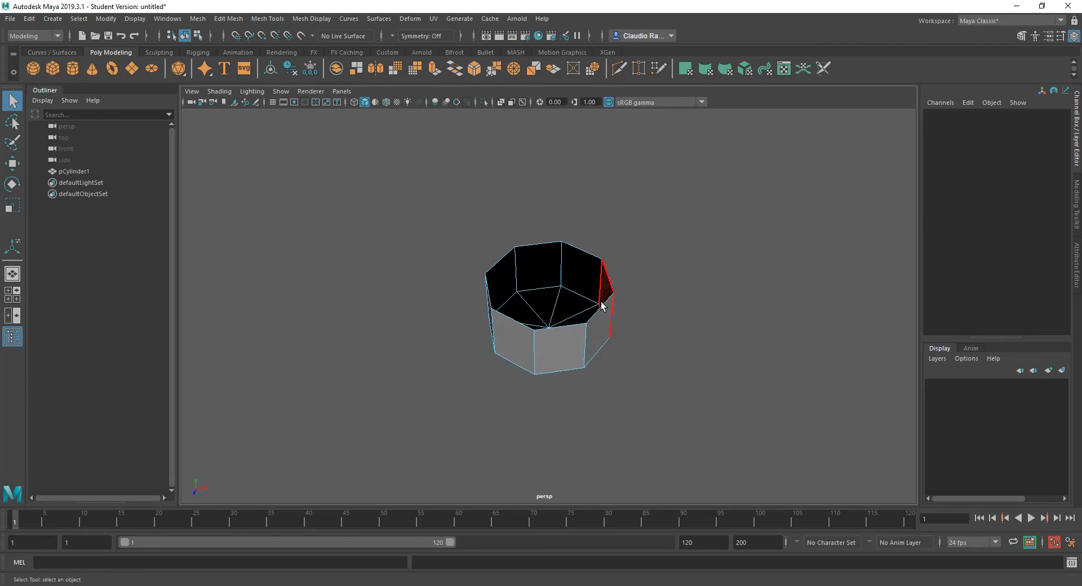
right_click(532, 244)
click(539, 243)
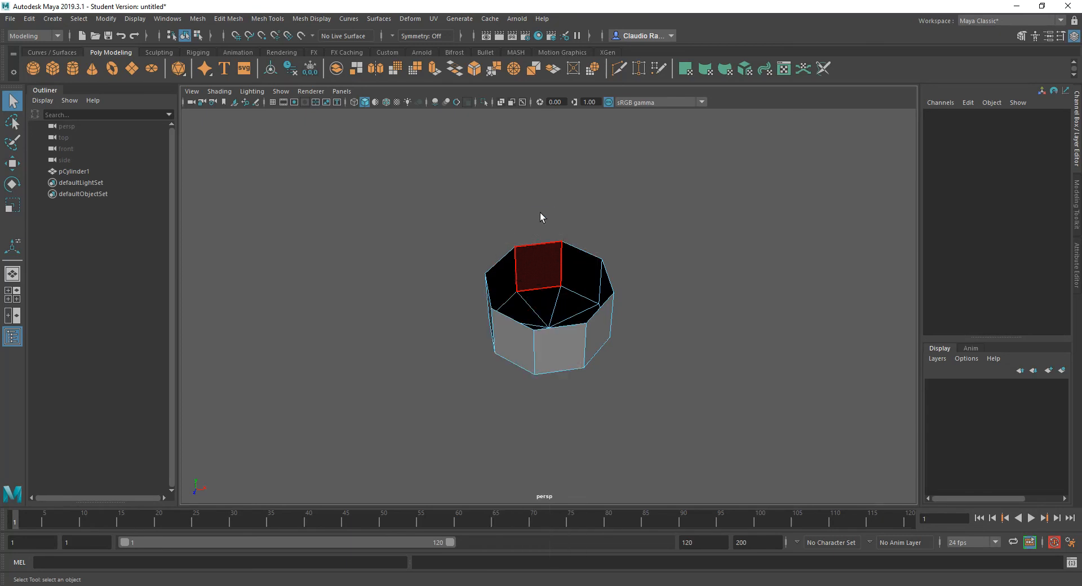
click(539, 242)
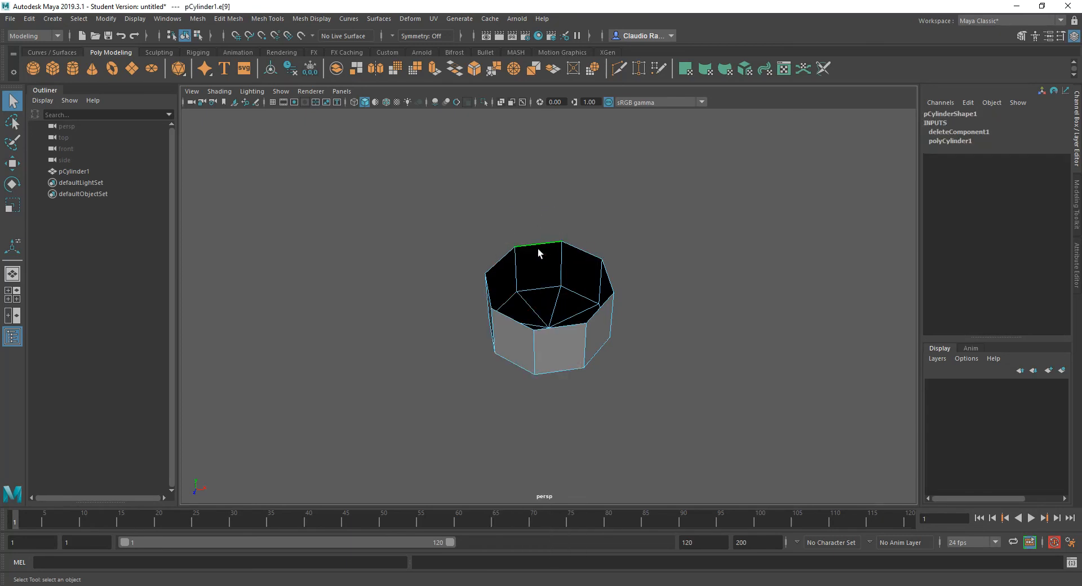
mouse_move(540, 247)
alt+mouse_down()
mouse_move(550, 249)
mouse_move(529, 257)
alt+mouse_up()
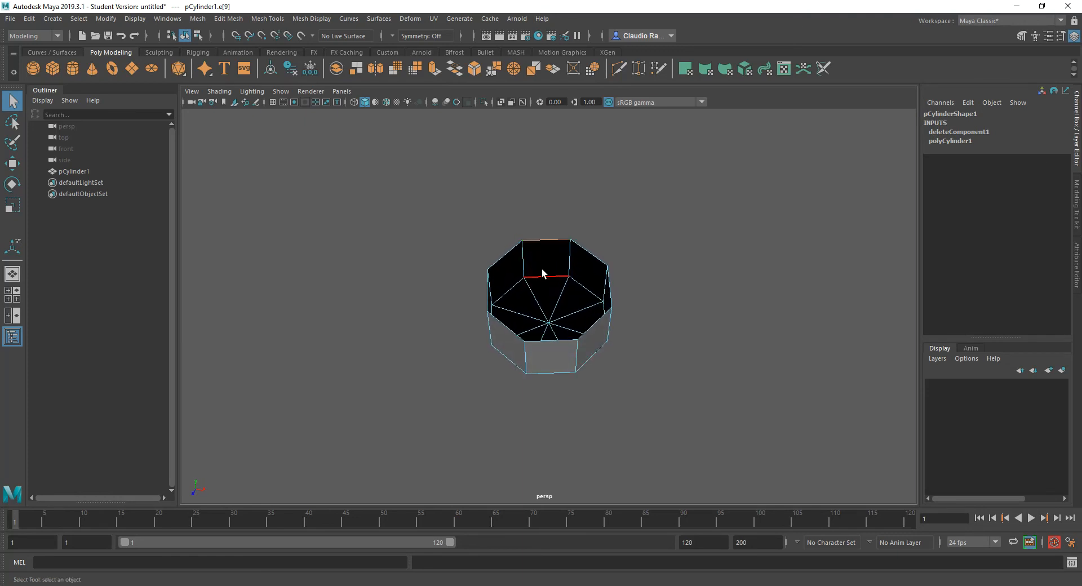
key(ctrl+e)
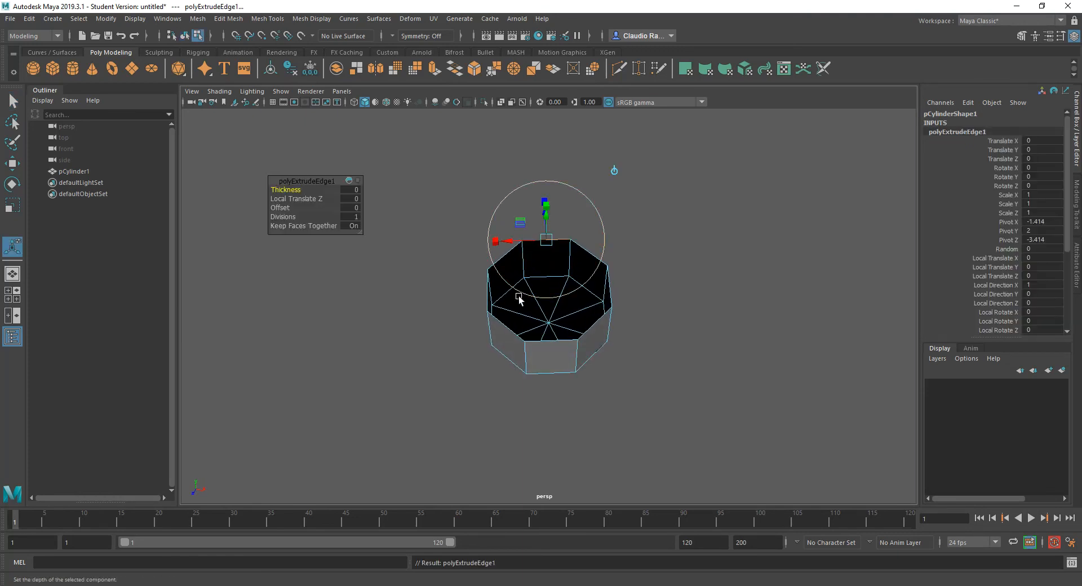
Step: Try pulling the extruded rim edge away from the cylinder with the manipulator, and undo the move
alt+drag(563, 318, 557, 372)
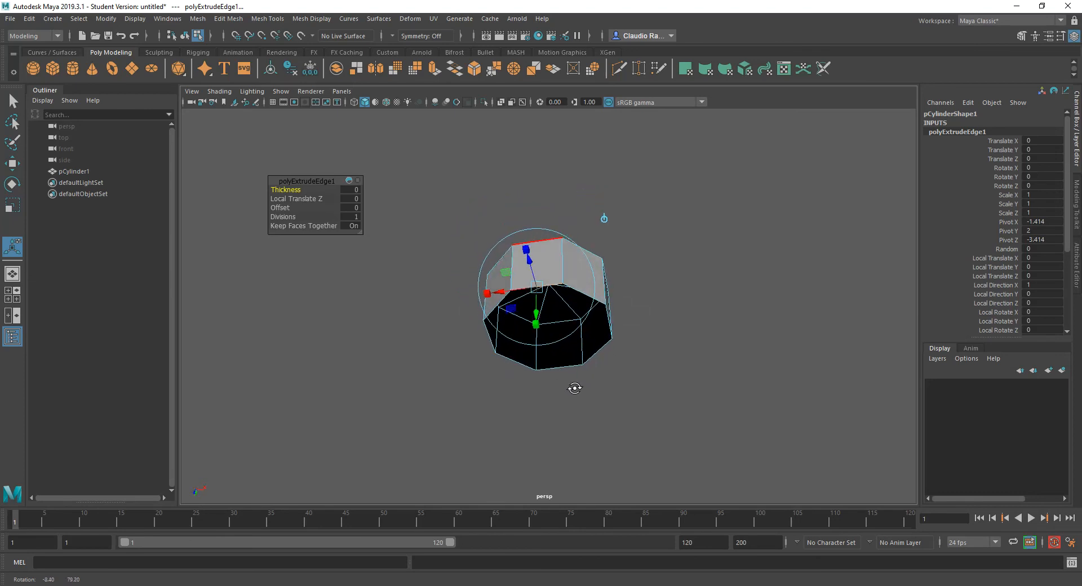
alt+drag(590, 364, 586, 358)
alt+drag(547, 322, 574, 352)
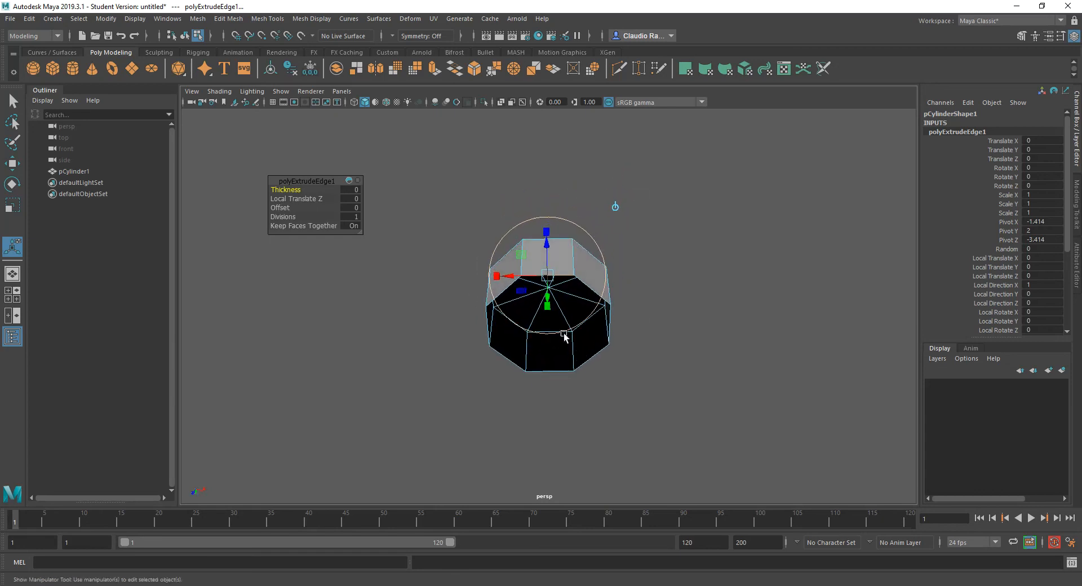
drag(548, 304, 546, 309)
drag(537, 352, 584, 353)
key(ctrl+z)
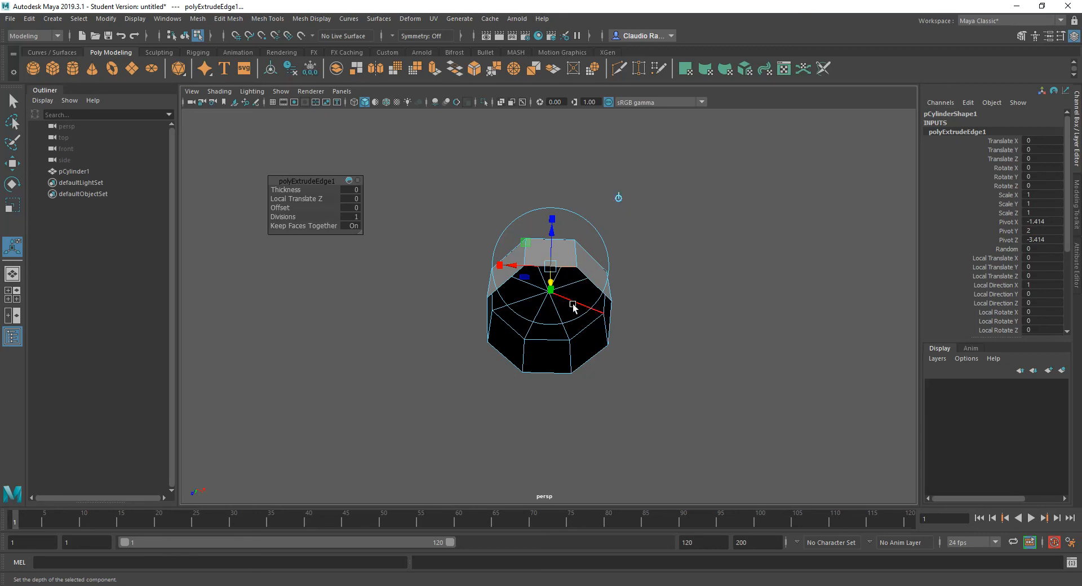
Step: Toggle the single-edge extrusion's manipulator between local and world orientation to compare its axis directions
alt+drag(586, 337, 571, 293)
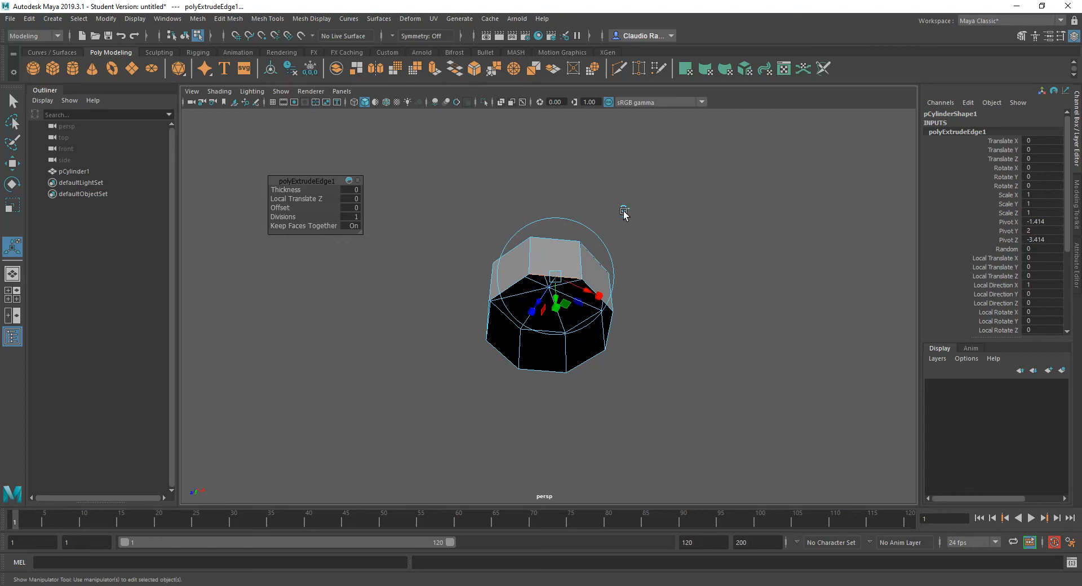
alt+drag(643, 389, 625, 348)
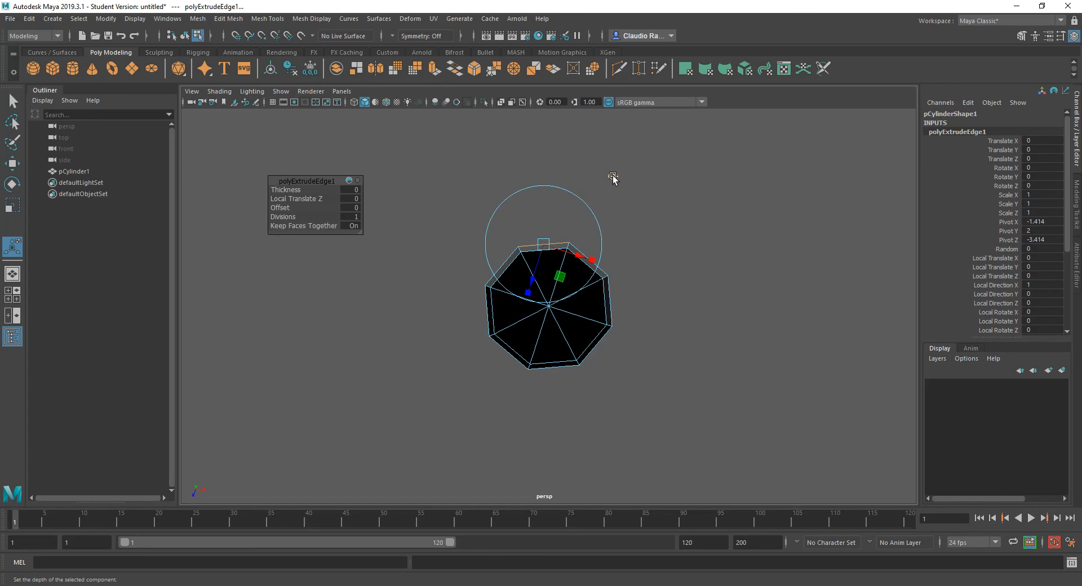
alt+drag(542, 311, 560, 384)
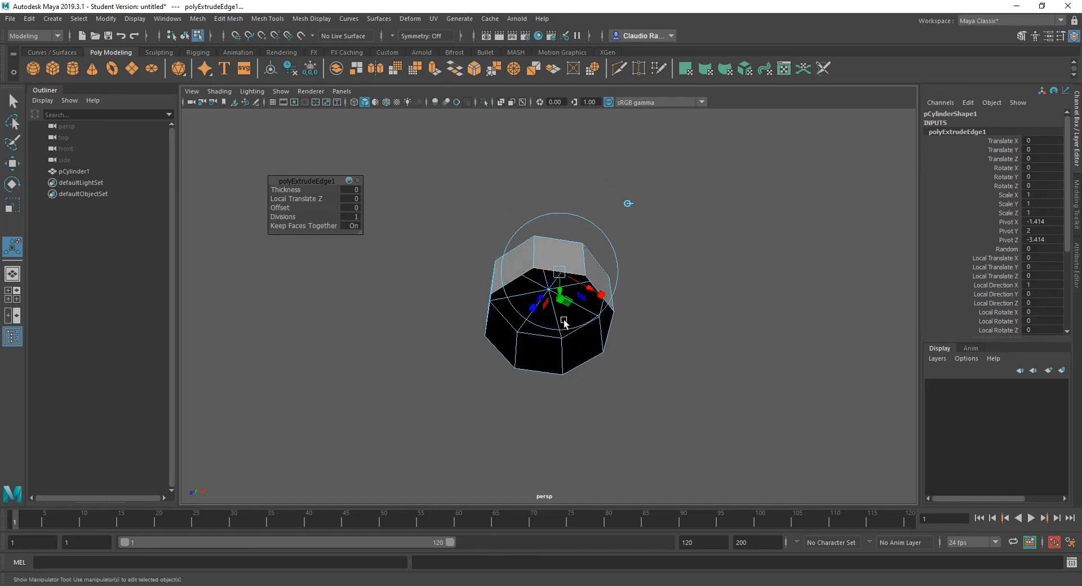
click(628, 204)
alt+drag(612, 284, 670, 301)
click(617, 192)
mouse_move(623, 391)
alt+mouse_down()
mouse_move(614, 355)
mouse_move(598, 380)
mouse_move(614, 384)
alt+mouse_up()
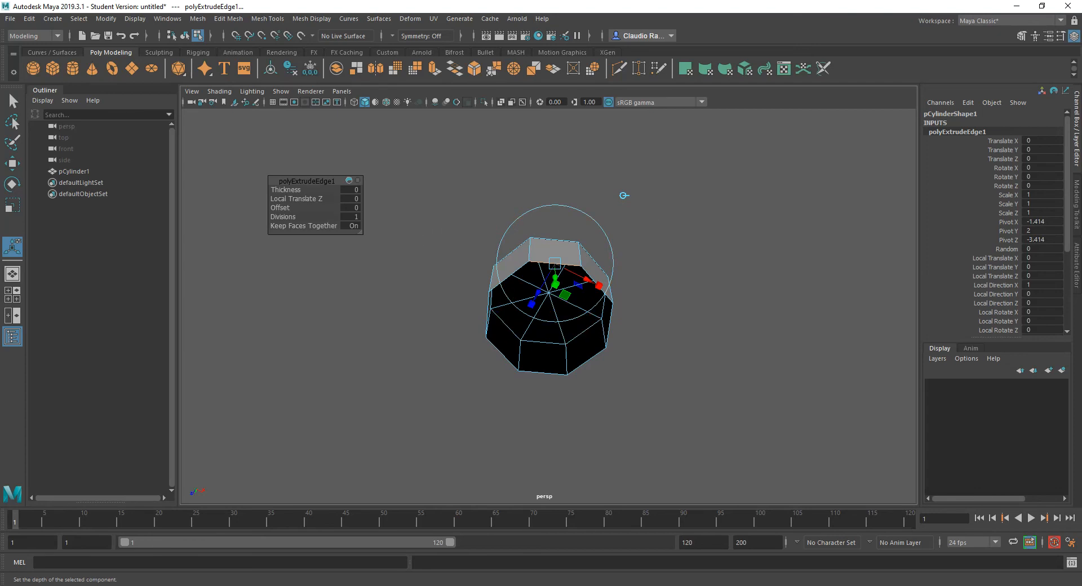
Step: Undo the single-edge extrusion and apply Extrude to the whole edge loop around the open rim
key(ctrl+z)
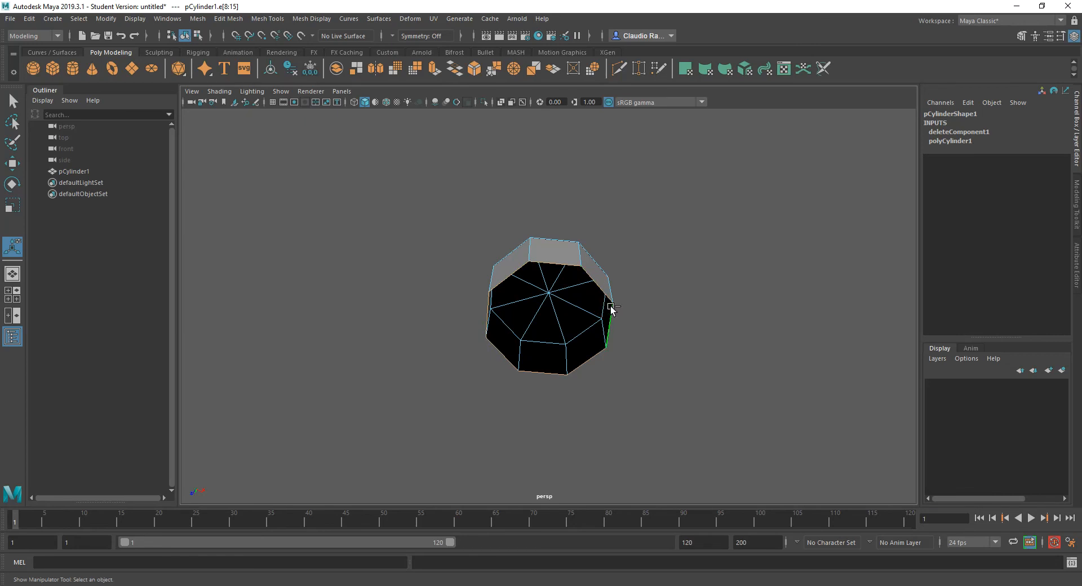
key(ctrl+e)
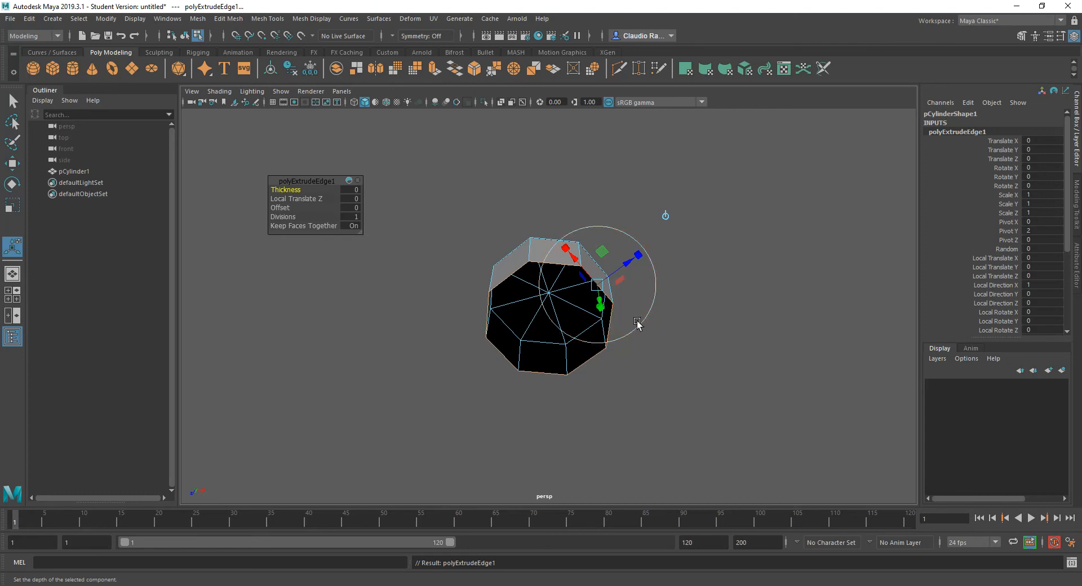
Step: Try pulling the extruded rim loop outward along the manipulator's local axis, and undo the move
alt+drag(655, 346, 642, 379)
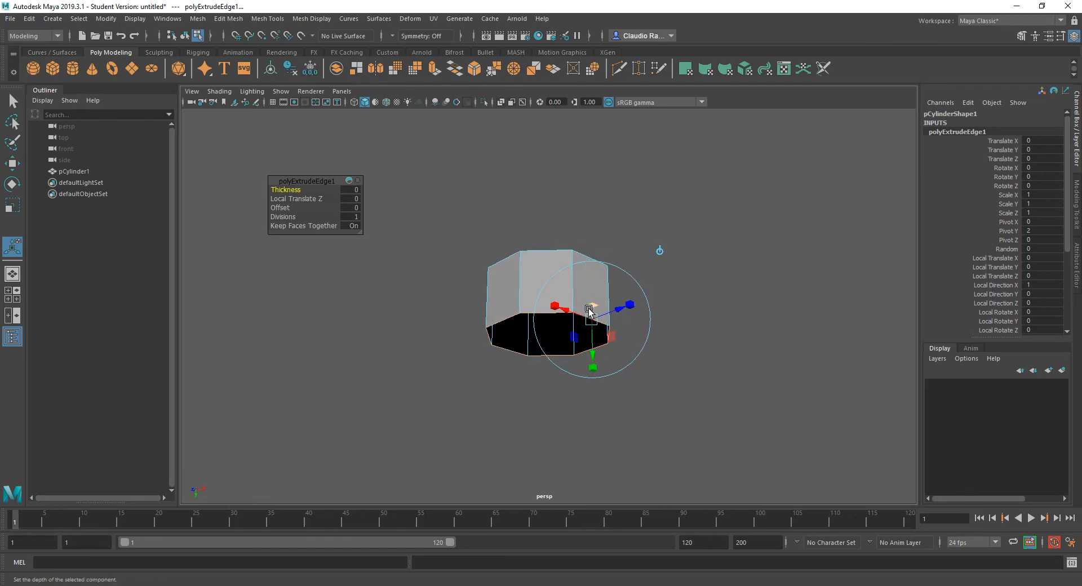
drag(592, 354, 592, 393)
key(ctrl+z)
Step: Switch the extrusion manipulator to world orientation and pull the rim loop out to Translate Y 3.086
alt+drag(651, 389, 642, 332)
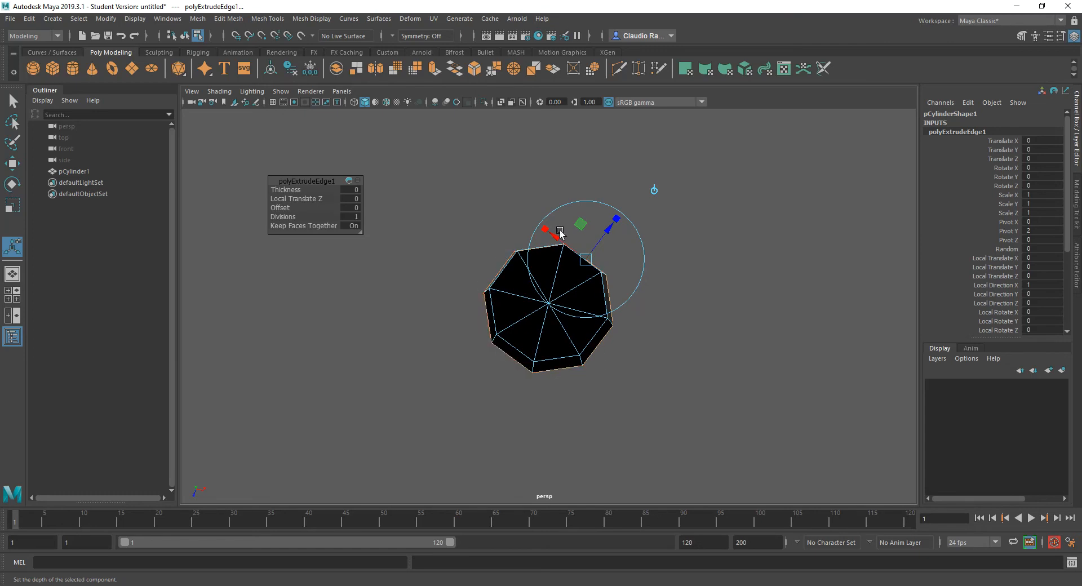
alt+drag(609, 413, 596, 458)
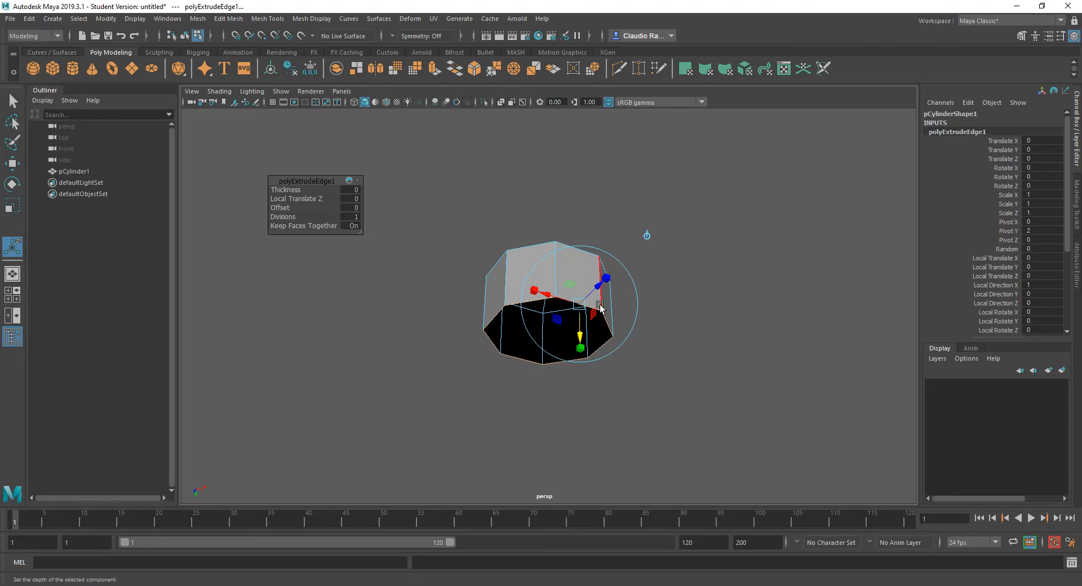
alt+drag(662, 233, 673, 299)
mouse_move(654, 375)
alt+mouse_down()
mouse_move(640, 323)
mouse_move(627, 395)
mouse_move(614, 397)
mouse_move(626, 374)
mouse_move(638, 376)
alt+mouse_up()
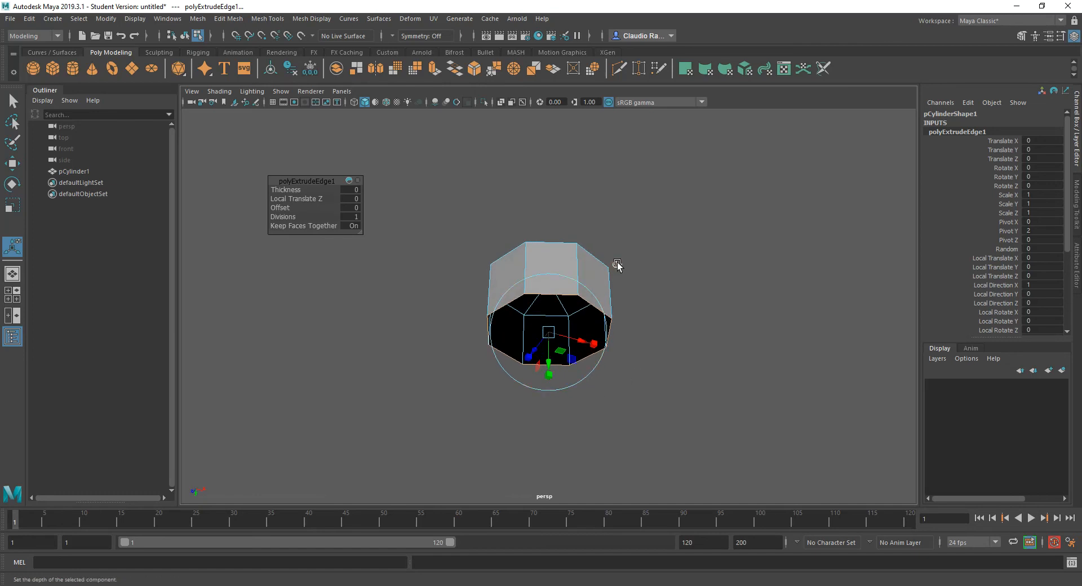
click(618, 266)
alt+drag(681, 351, 631, 359)
click(654, 260)
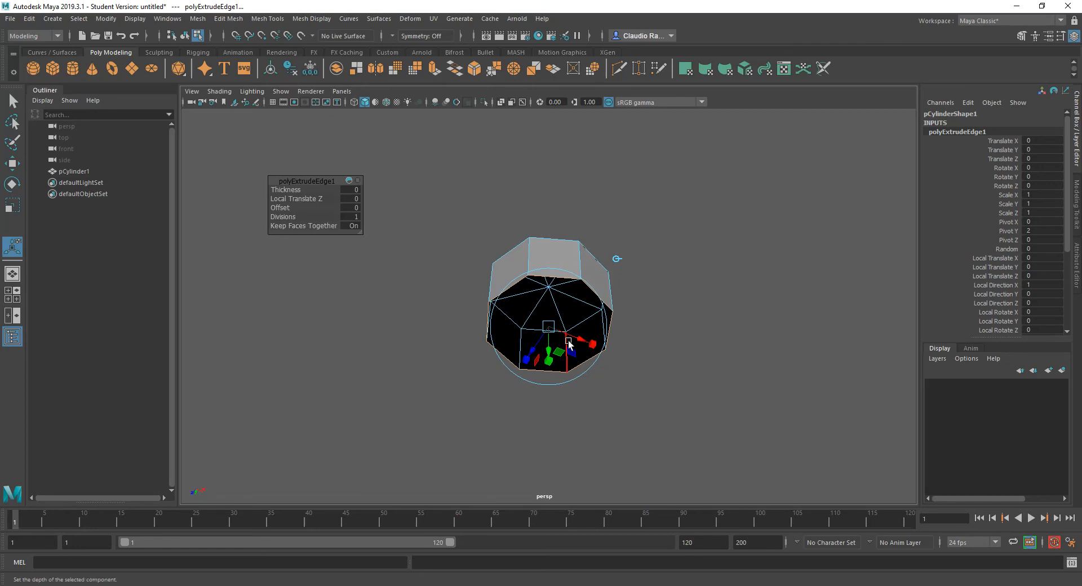
alt+drag(294, 446, 285, 471)
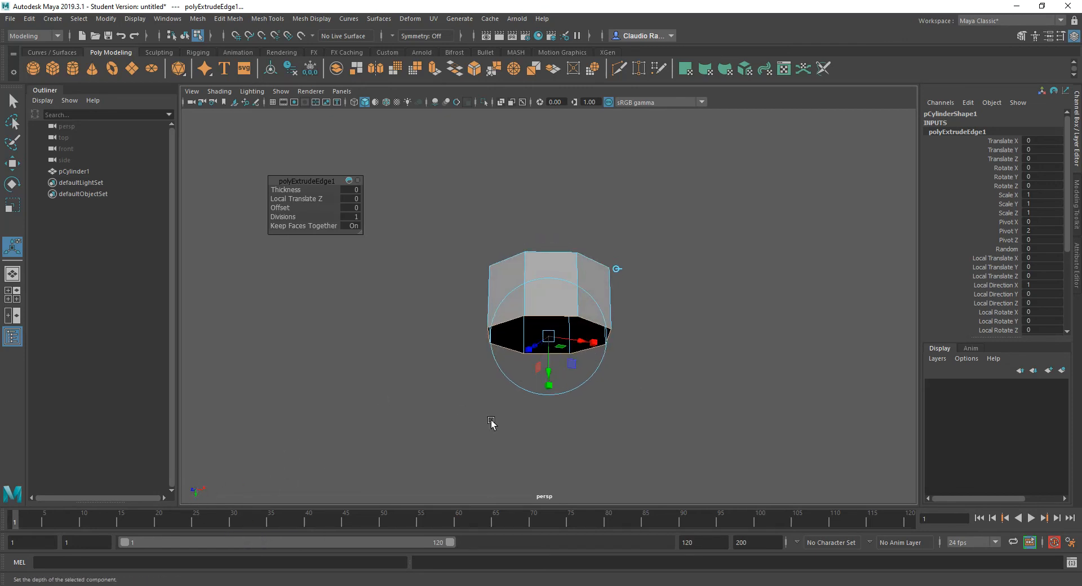
alt+drag(626, 397, 663, 352)
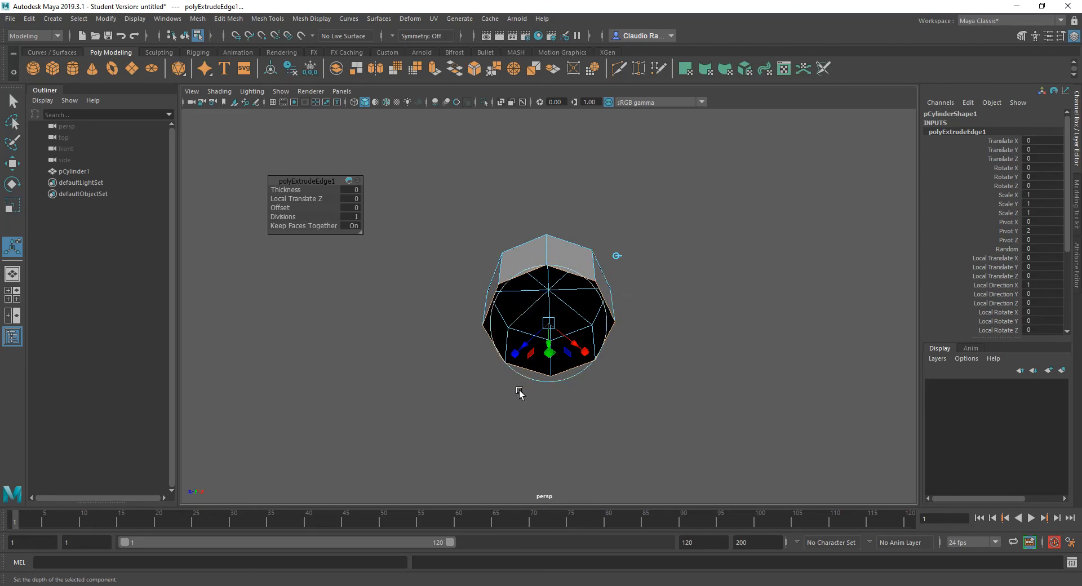
alt+drag(502, 273, 444, 323)
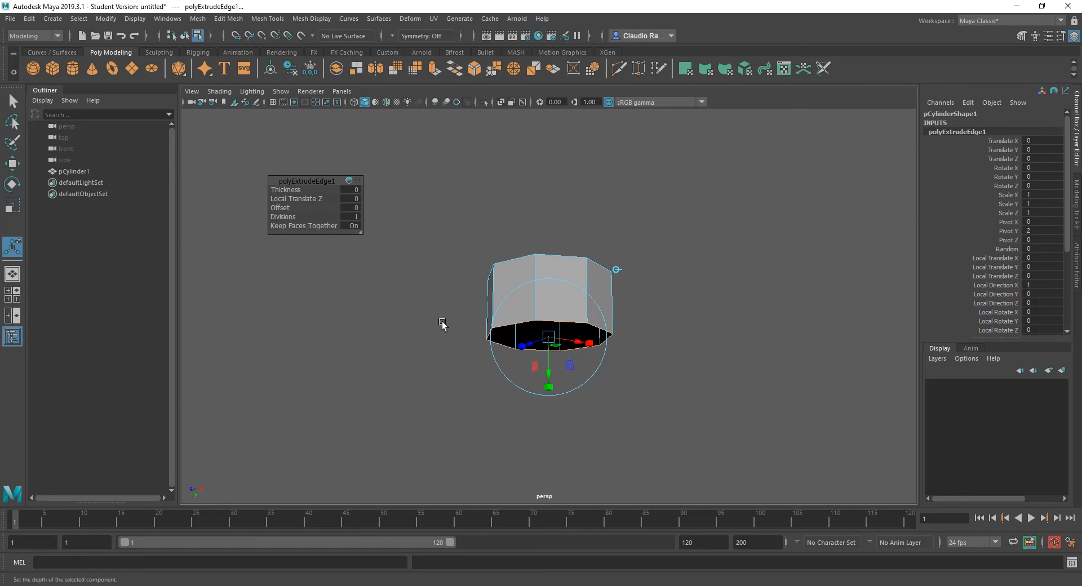
drag(546, 372, 548, 418)
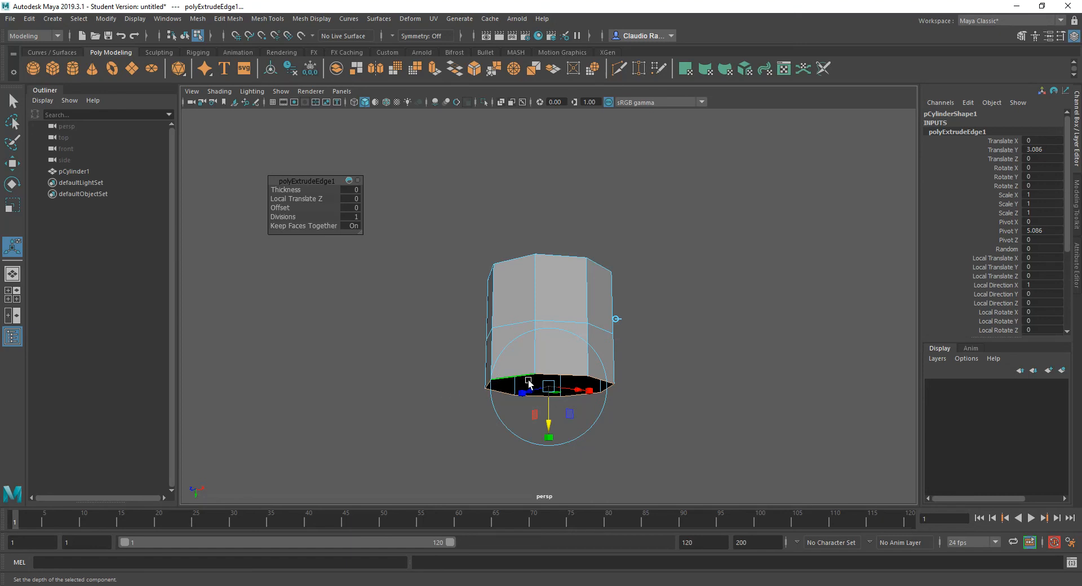
Step: Select one corner vertex on the rim of the cylinder's closed end and apply Extrude to it
right_drag(534, 324, 488, 287)
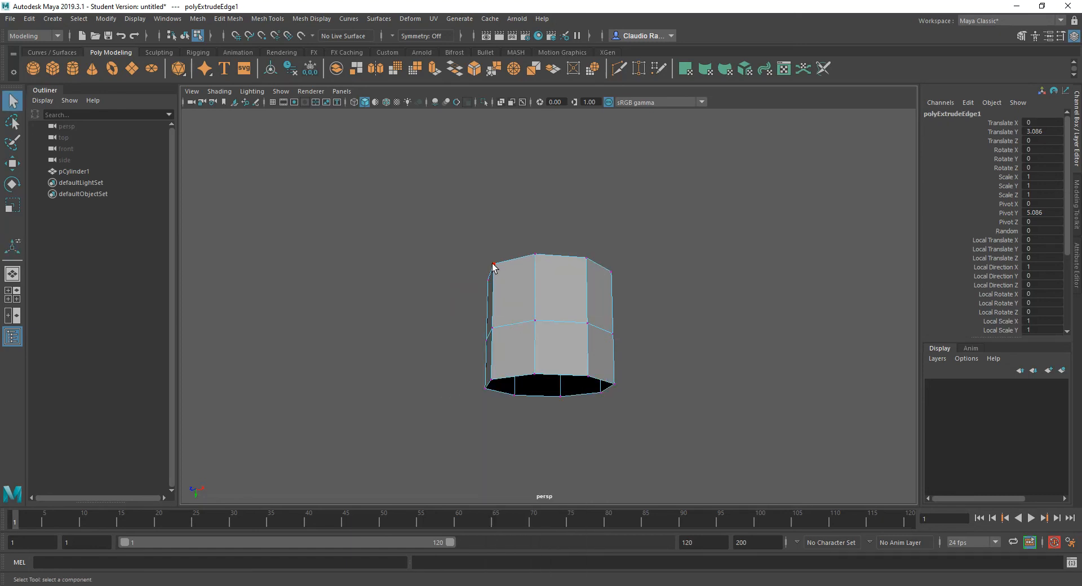
click(494, 265)
alt+drag(506, 312, 519, 346)
alt+drag(498, 345, 480, 338)
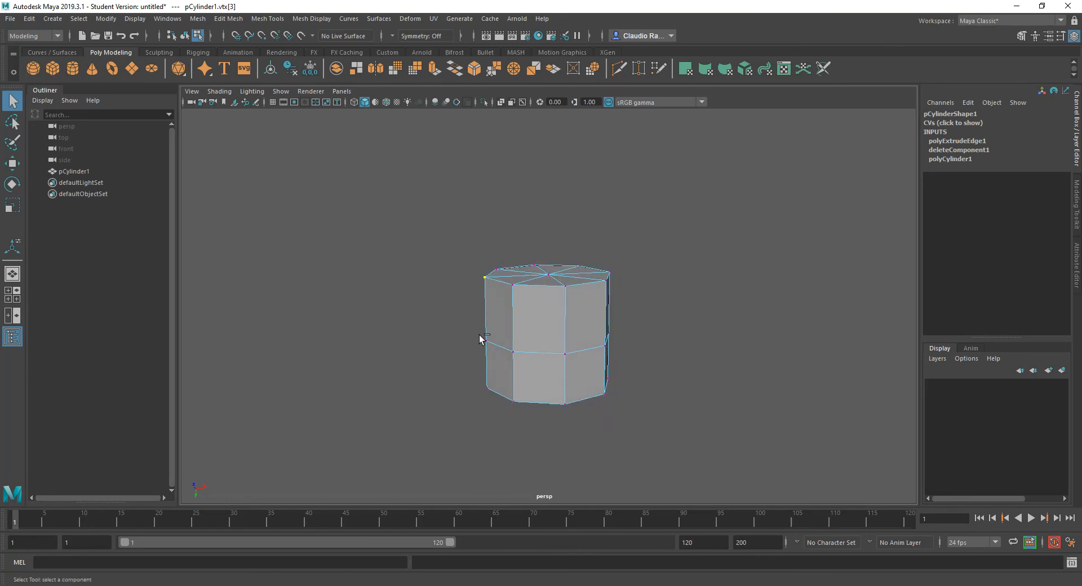
key(ctrl+e)
alt+drag(462, 333, 486, 353)
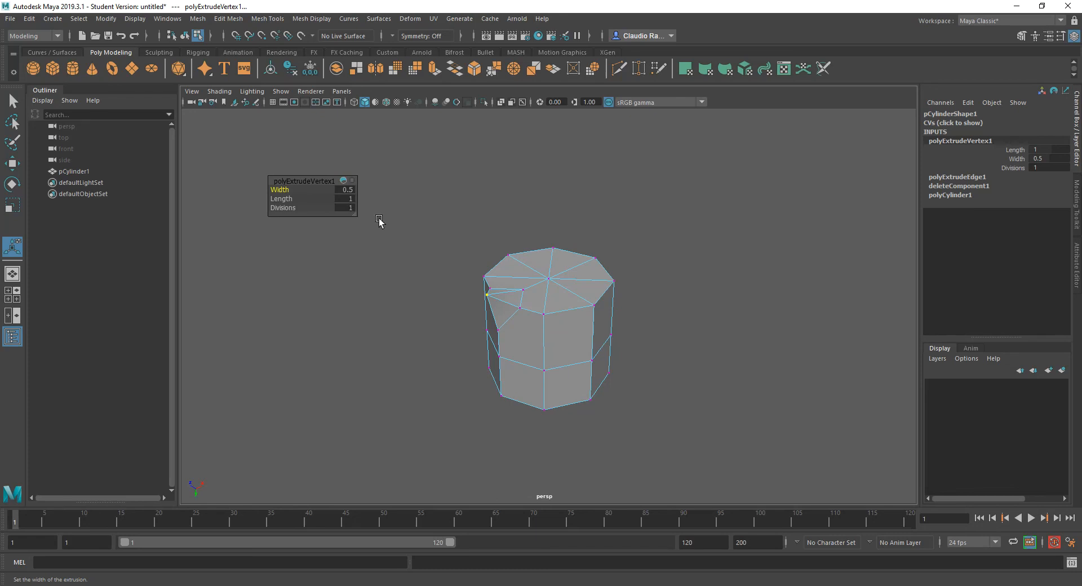
alt+drag(350, 285, 438, 321)
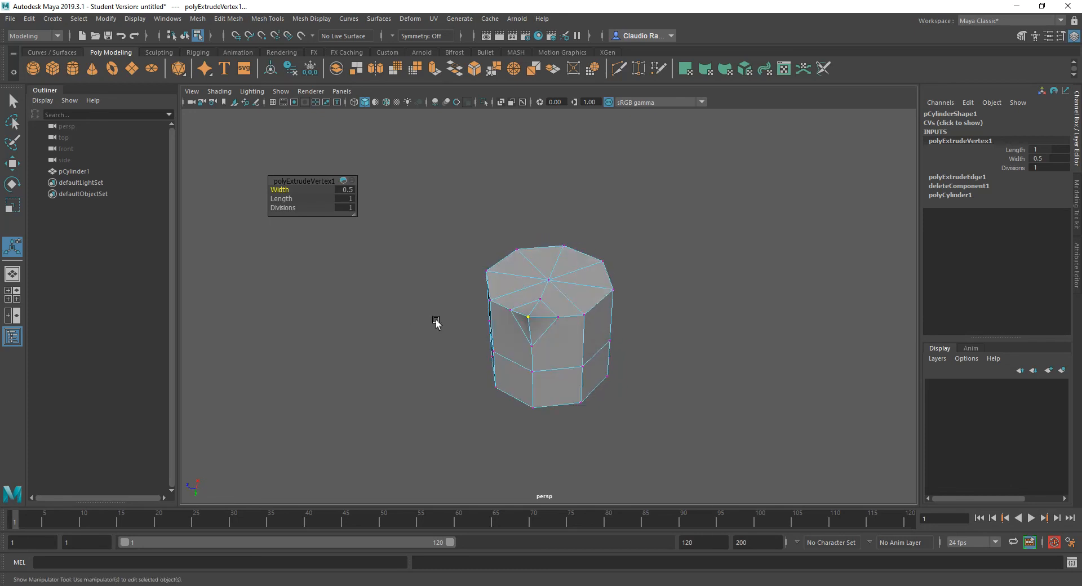